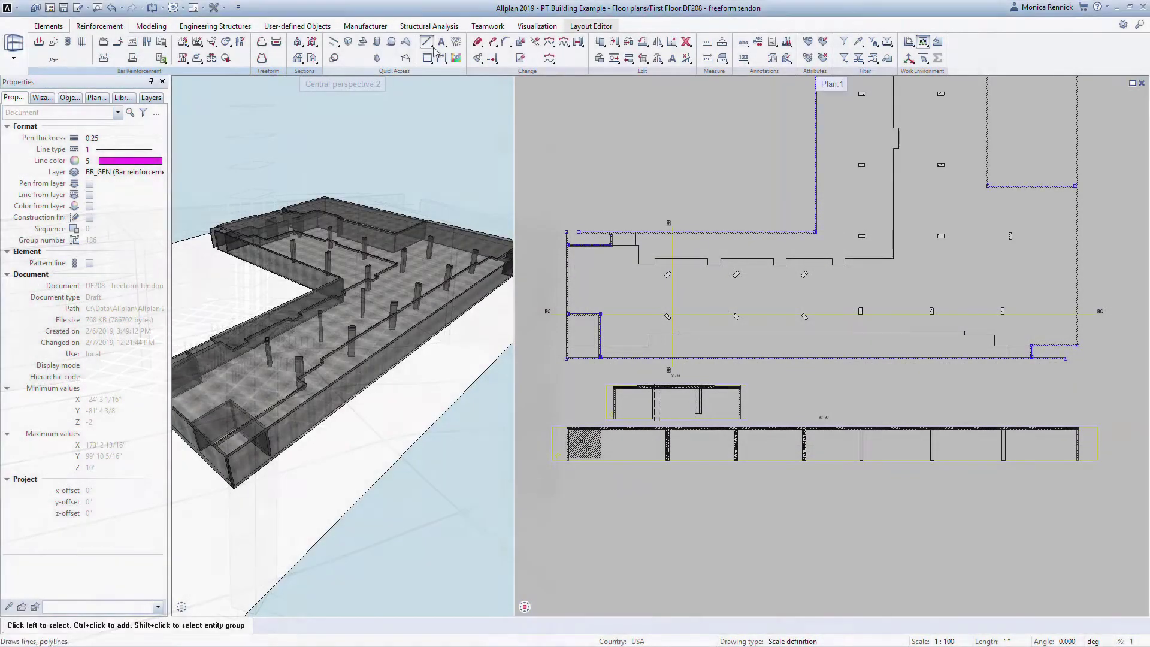
Start the Line tool and show its flyout of line types, including Spline.
left_click(427, 41)
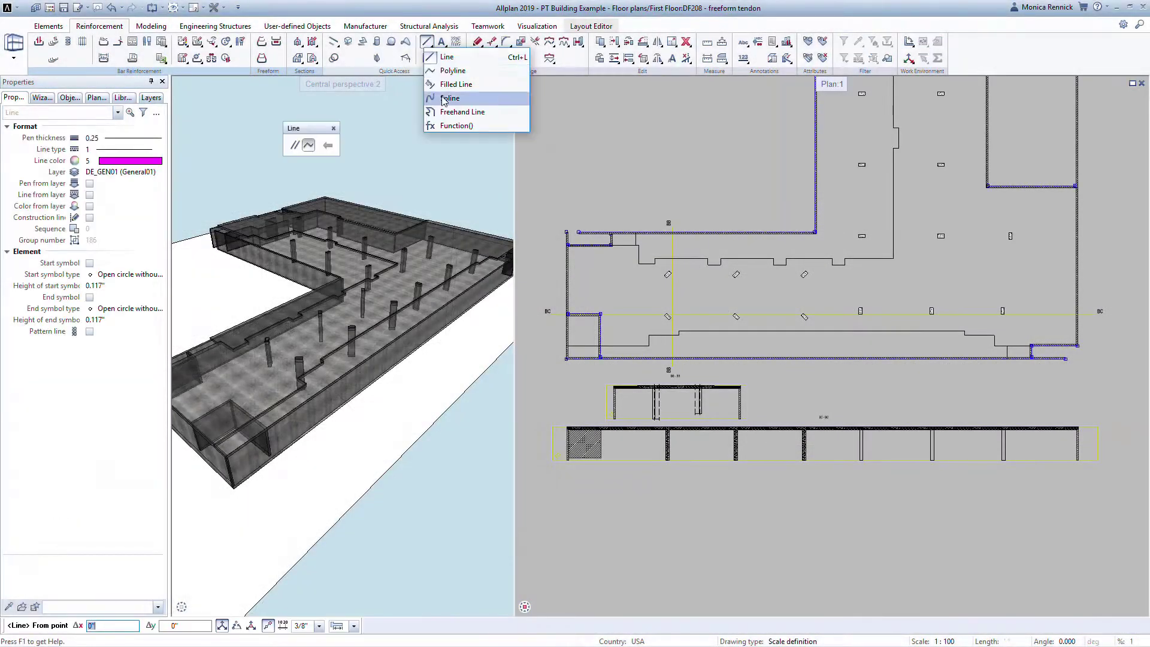
Draw a spline tendon profile curve across the slab section, from start point to final point.
left_click(444, 99)
left_click(579, 370)
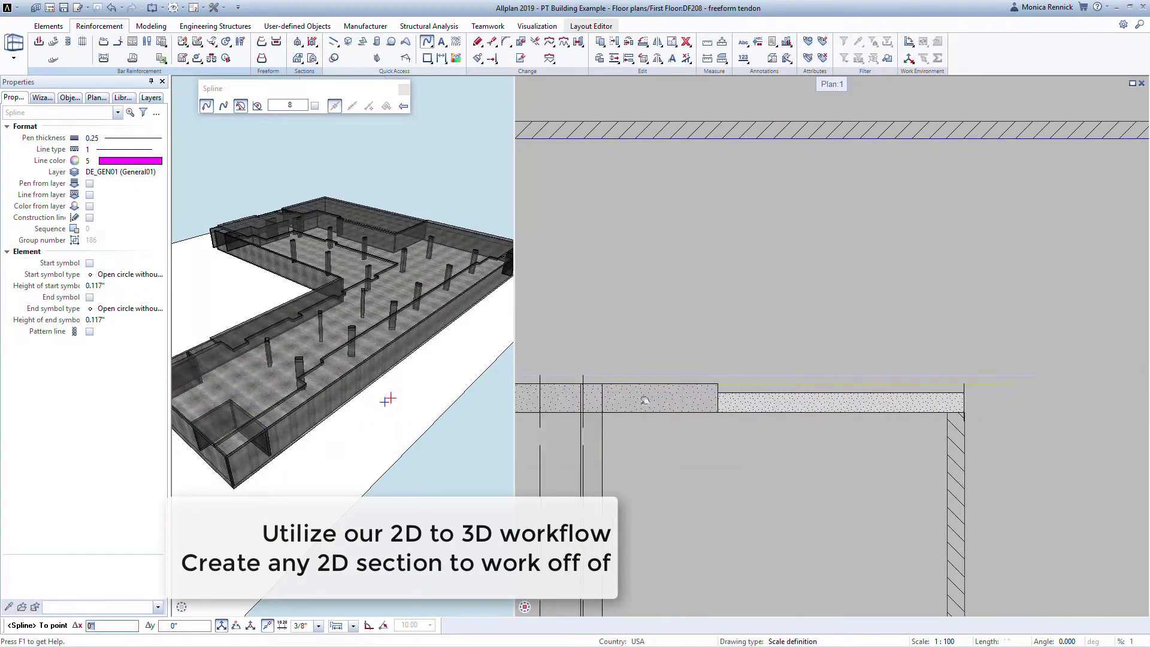
scroll(953, 393, "up", 2)
scroll(968, 386, "down", 3)
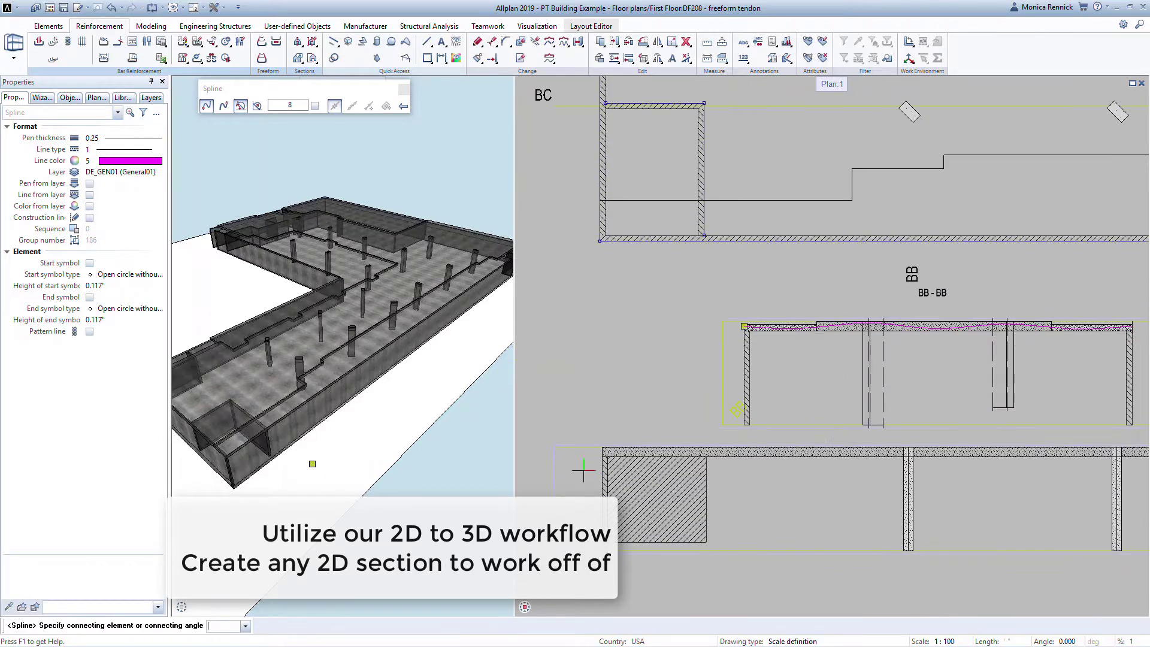
scroll(628, 406, "up", 3)
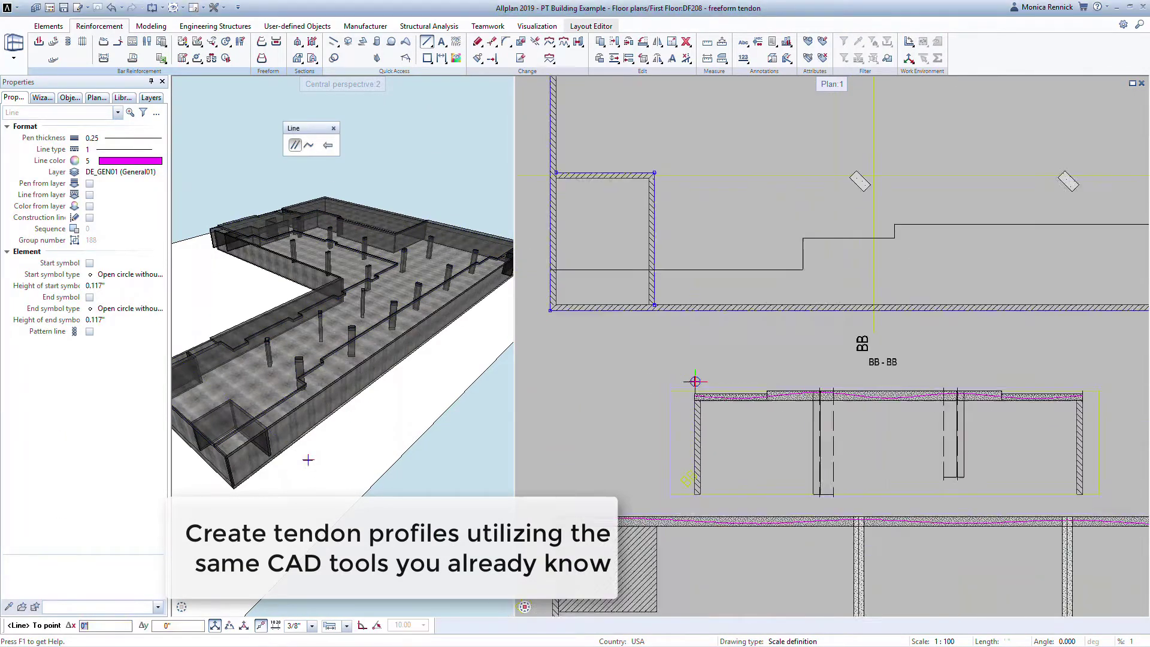
left_click(908, 388)
key("Escape")
scroll(905, 384, "down", 5)
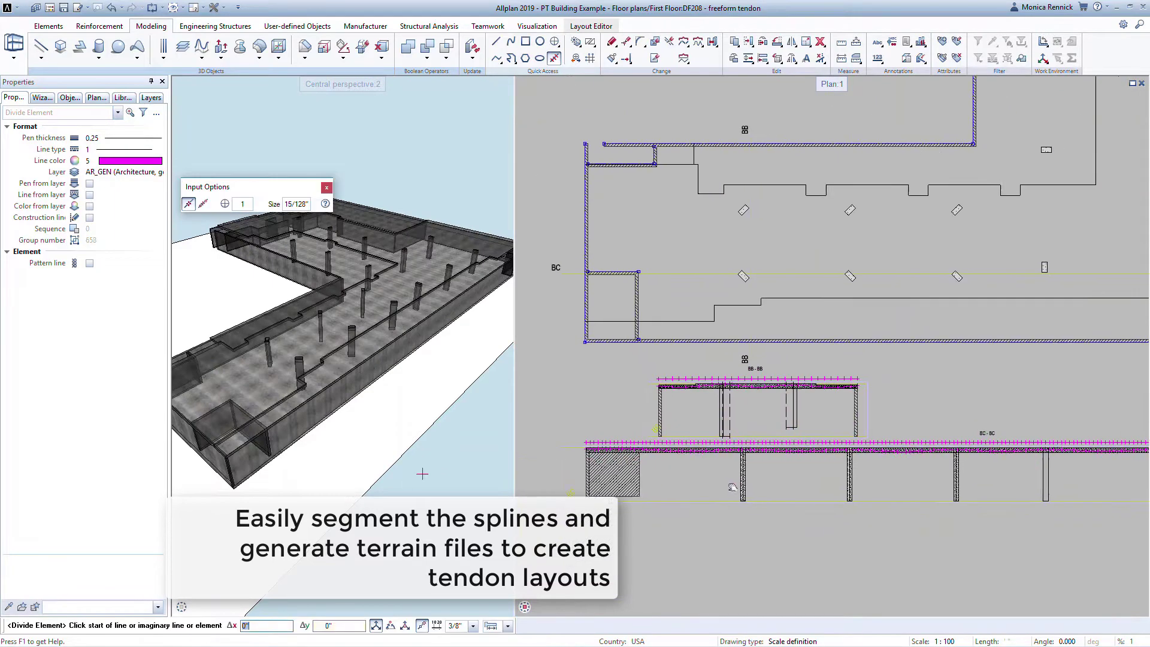
Export the first tendon profile's points as a point file, replacing the existing Tendon1.re2.
left_click(575, 60)
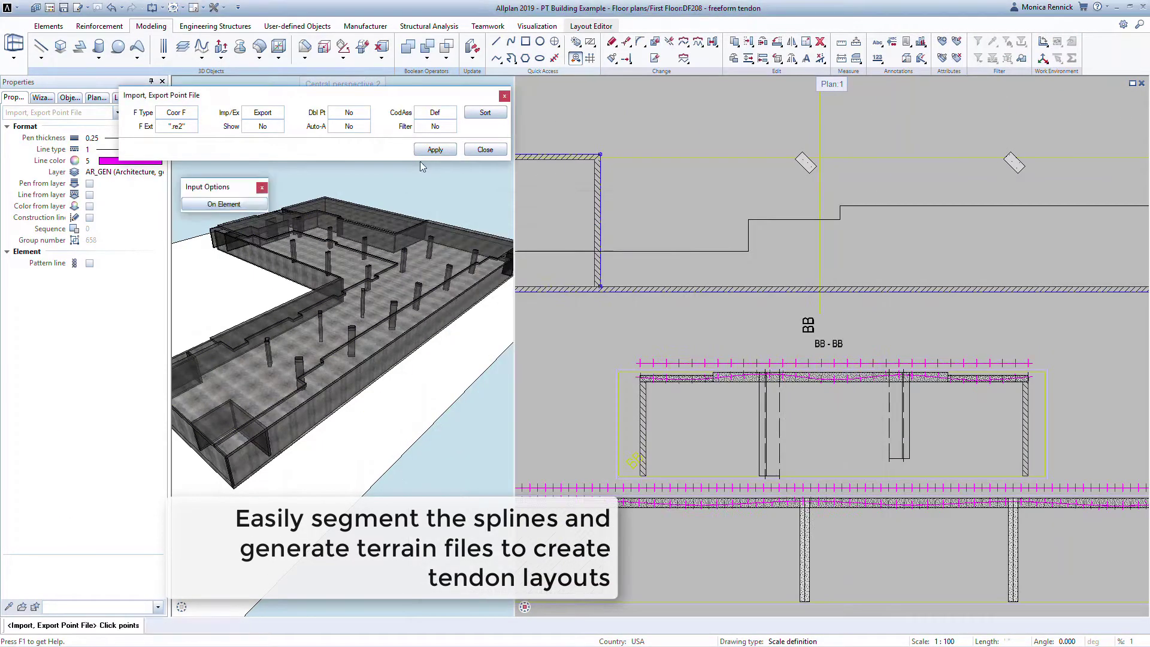
left_click(675, 377)
left_click(847, 574)
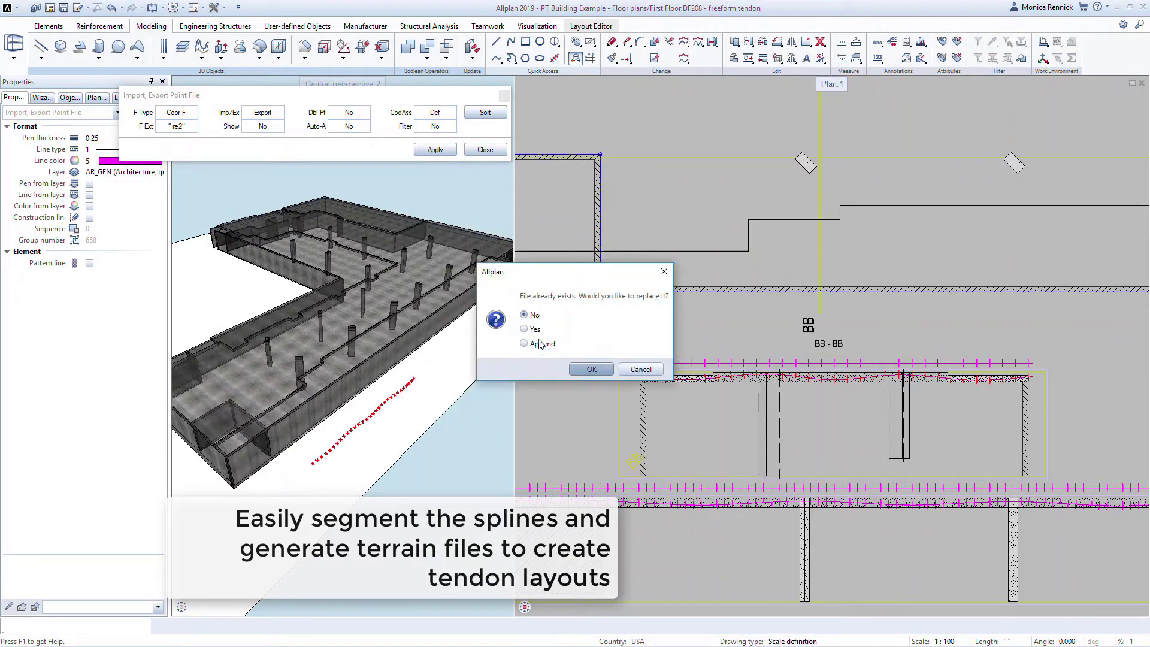
left_click(593, 366)
Export the next tendon profile's points as Tendon2.re2, replacing the existing file.
left_click(637, 490)
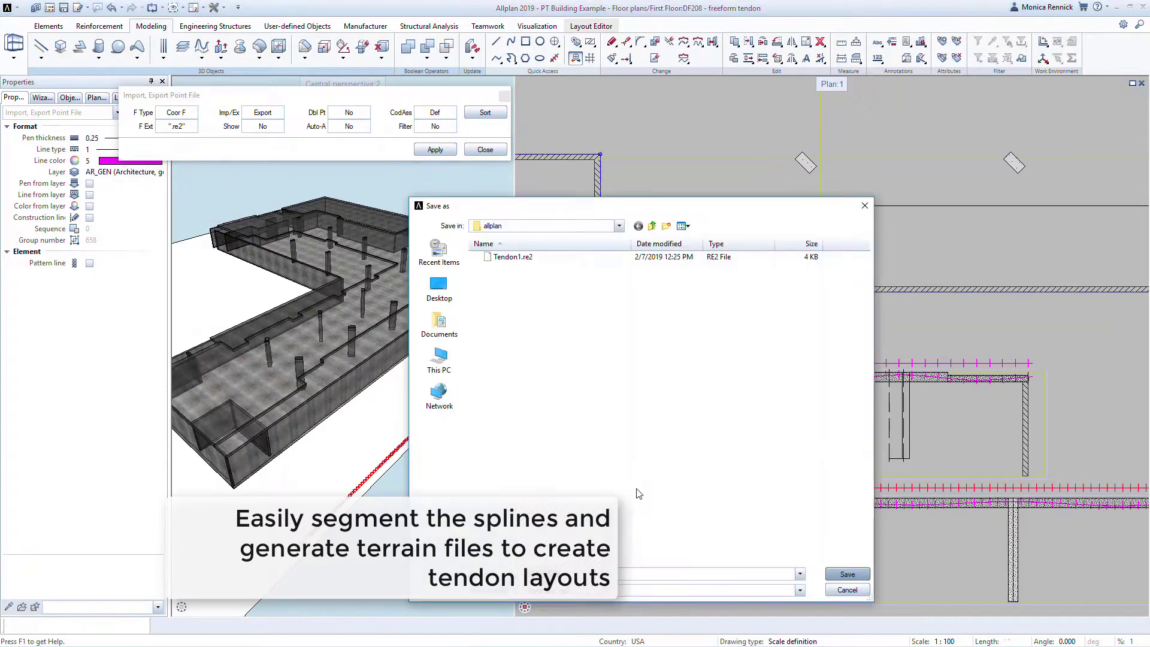
key("Return")
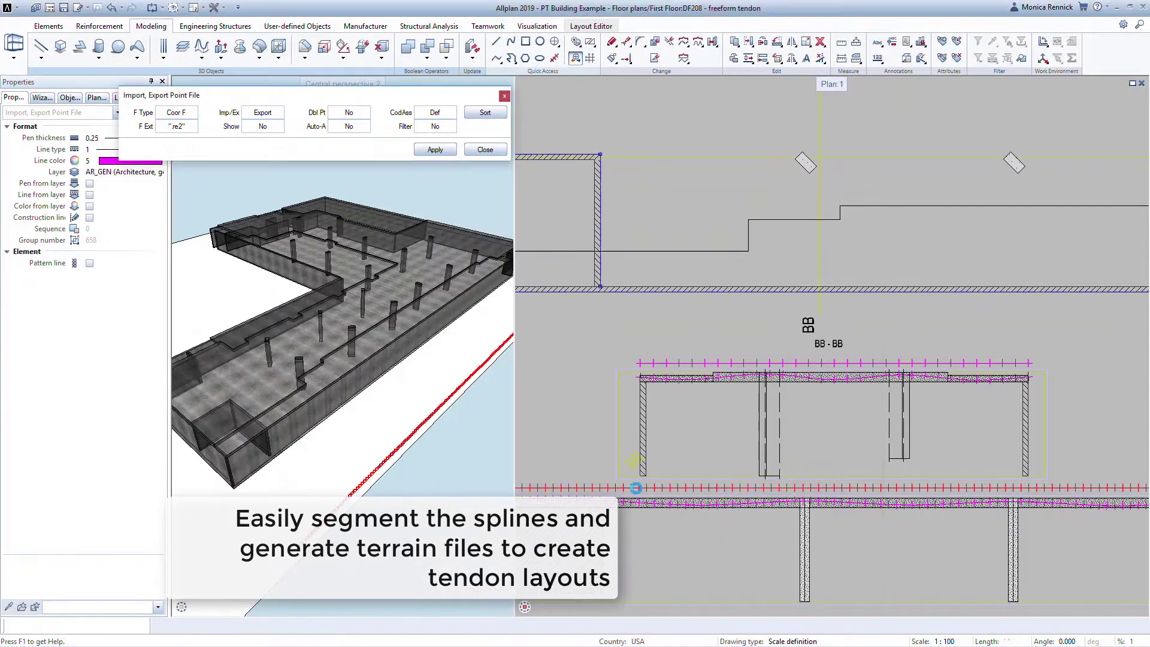
left_click(641, 503)
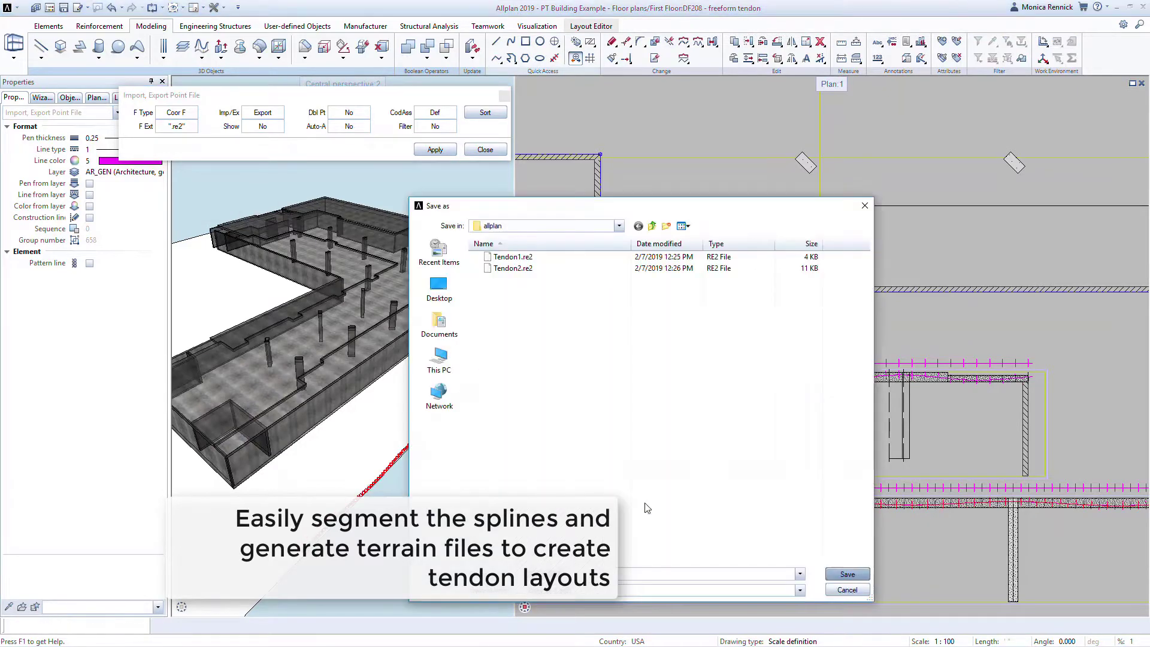
left_click(846, 575)
left_click(591, 367)
key("Escape")
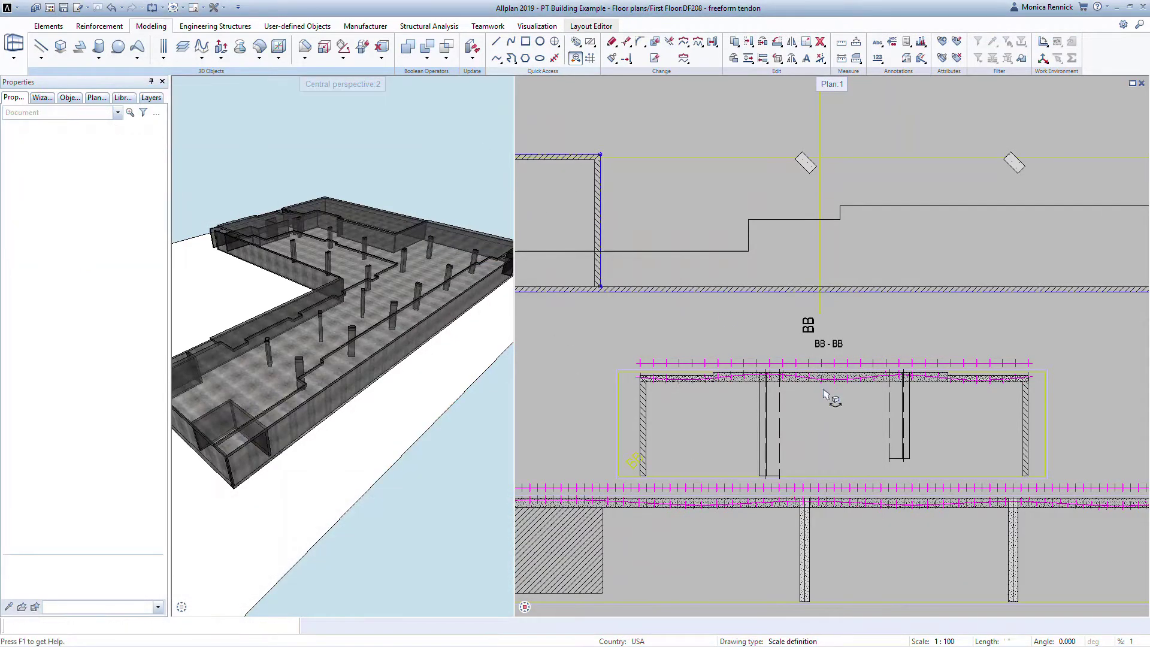
Start a parametric tendon linked to the exported .re2 profile, beginning on the BB line.
left_click(216, 25)
left_click(61, 49)
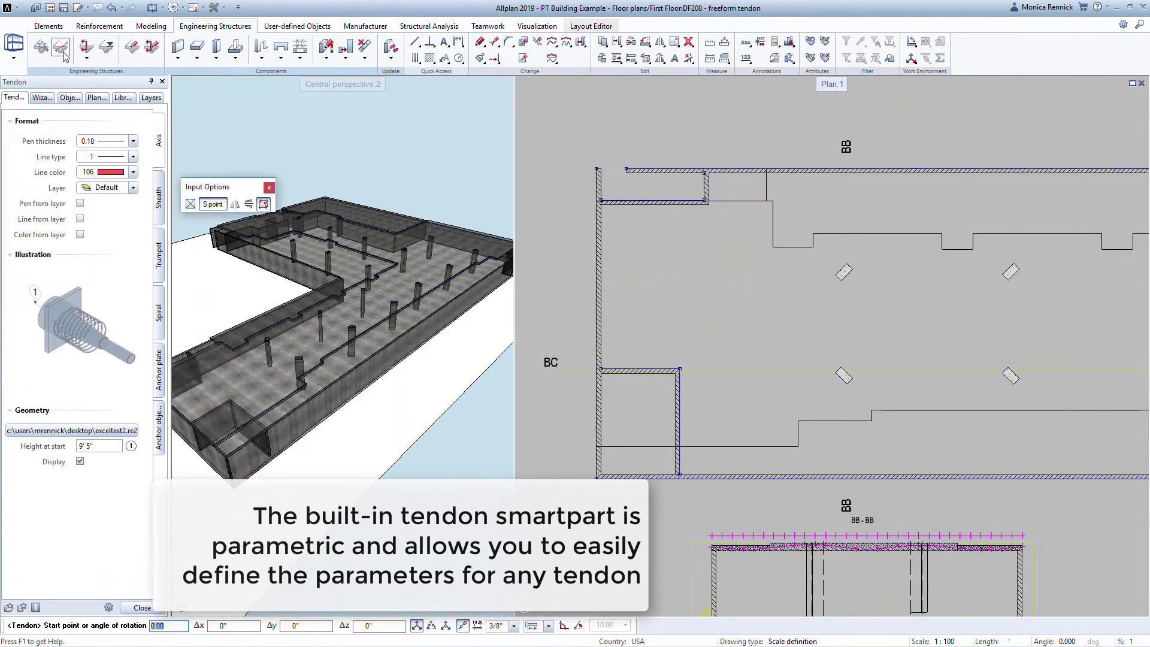
left_click(846, 574)
type("90")
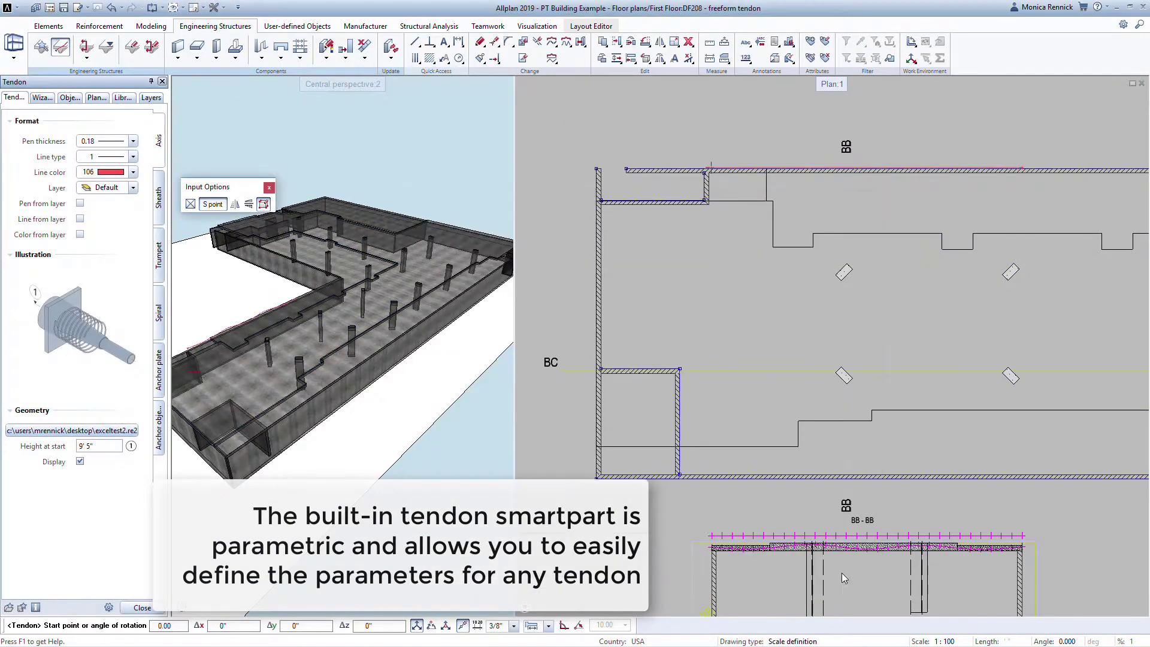
left_click(833, 464)
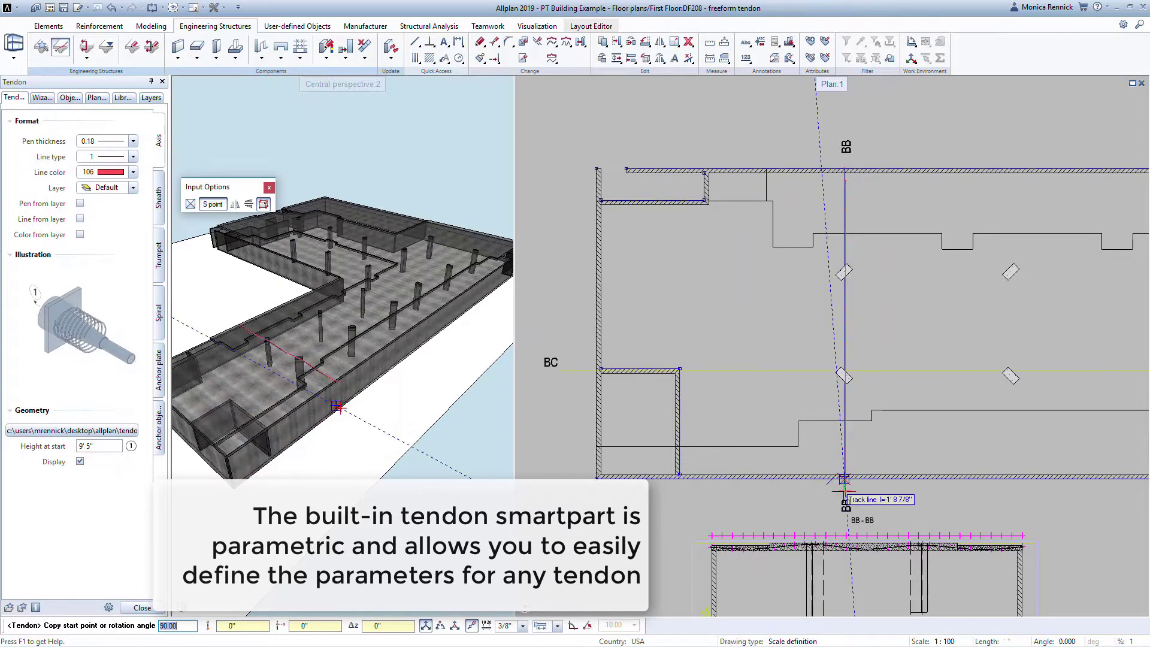
Set the tendon's sheath and 6" × 3" anchor plate dimensions, and its rotation angle.
left_click(160, 198)
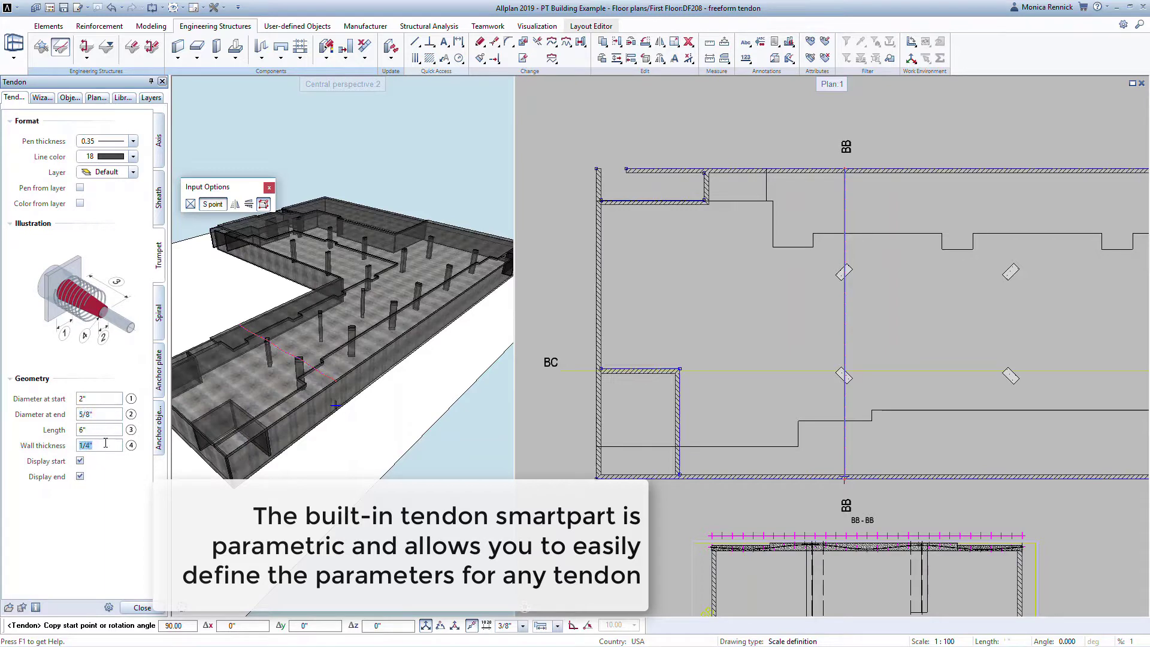
left_click(159, 375)
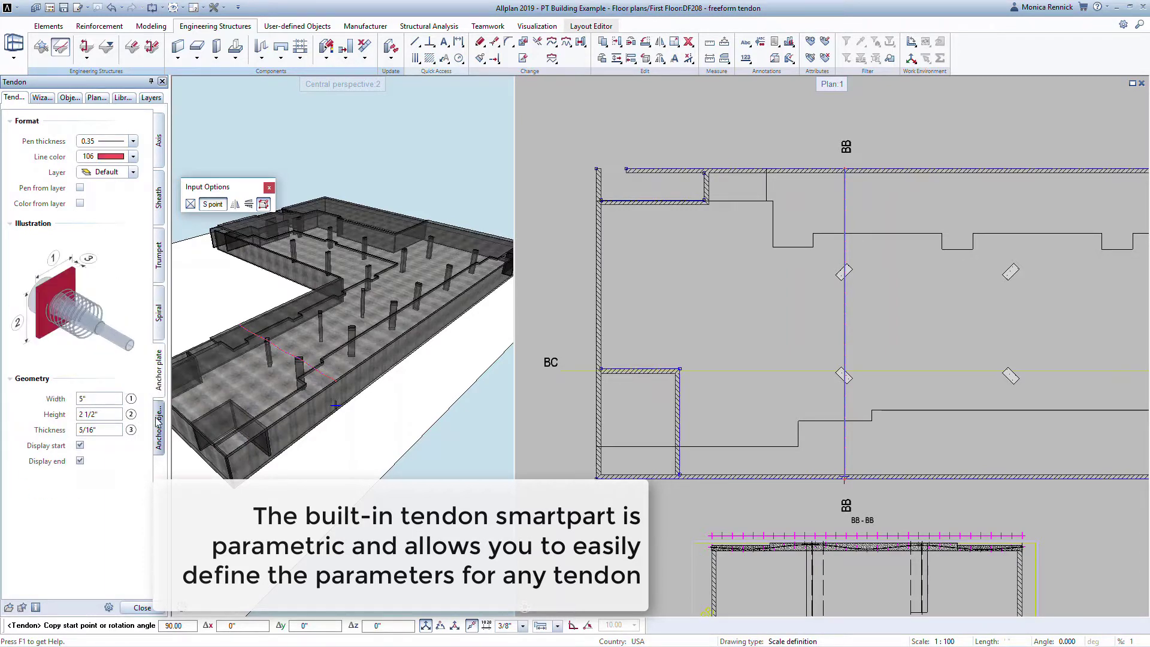
left_click(112, 414)
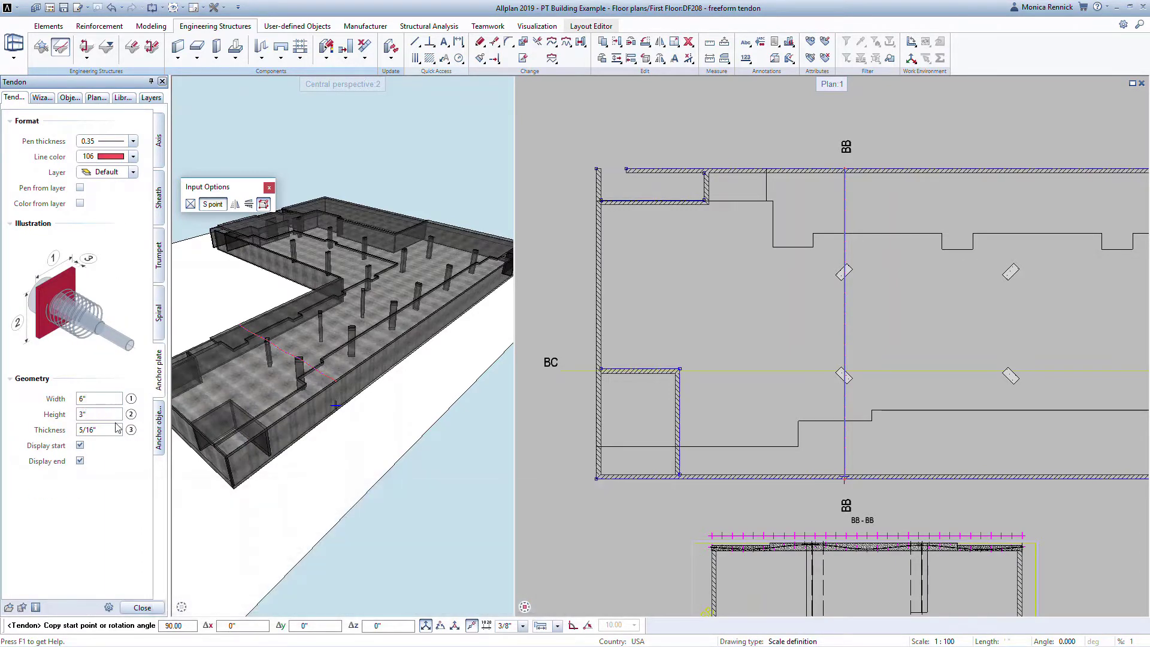
left_click(187, 626)
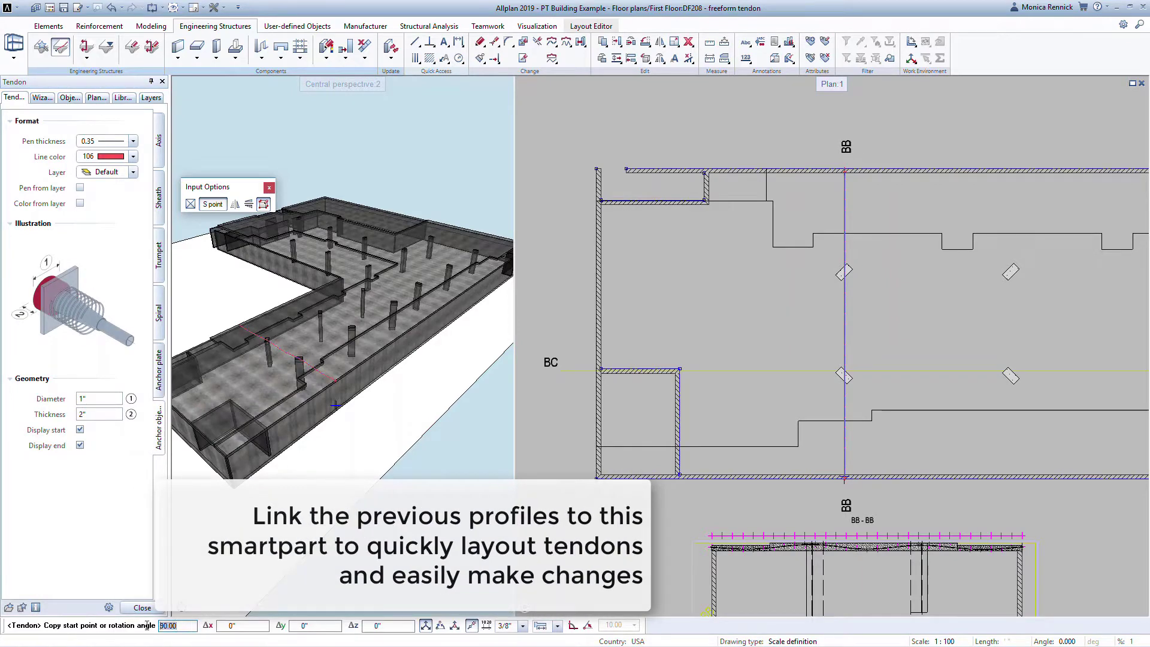
type("0")
Place a second tendon along the BC line from the next profile file, then finish placement.
key("Return")
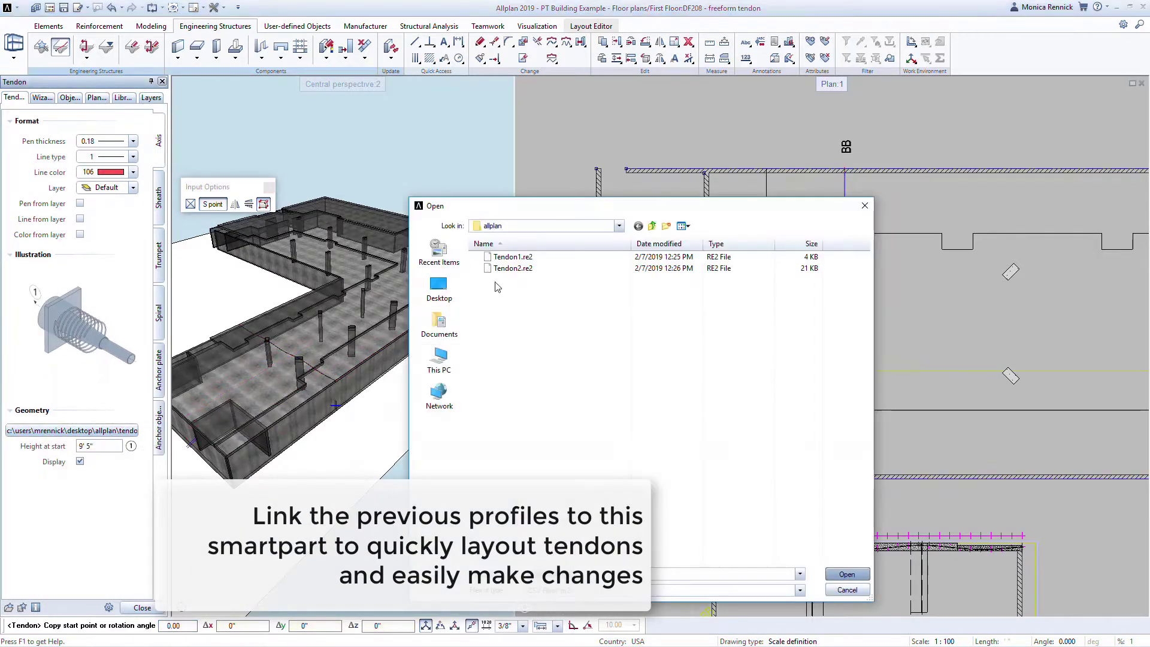
scroll(600, 381, "up", 2)
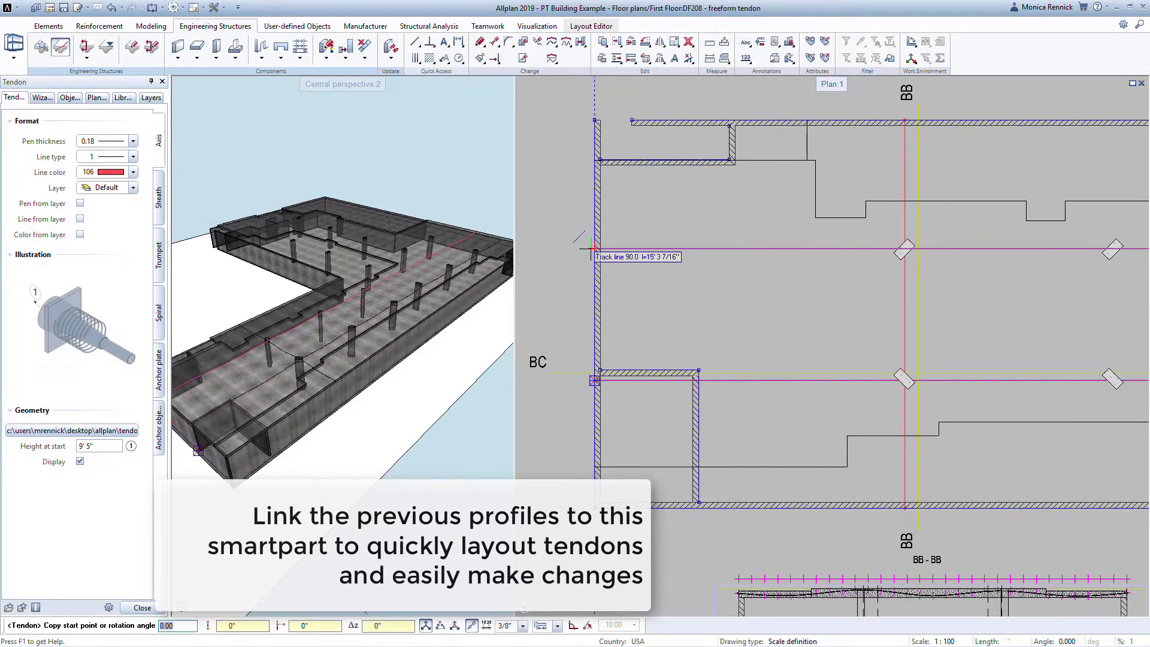
key("Escape")
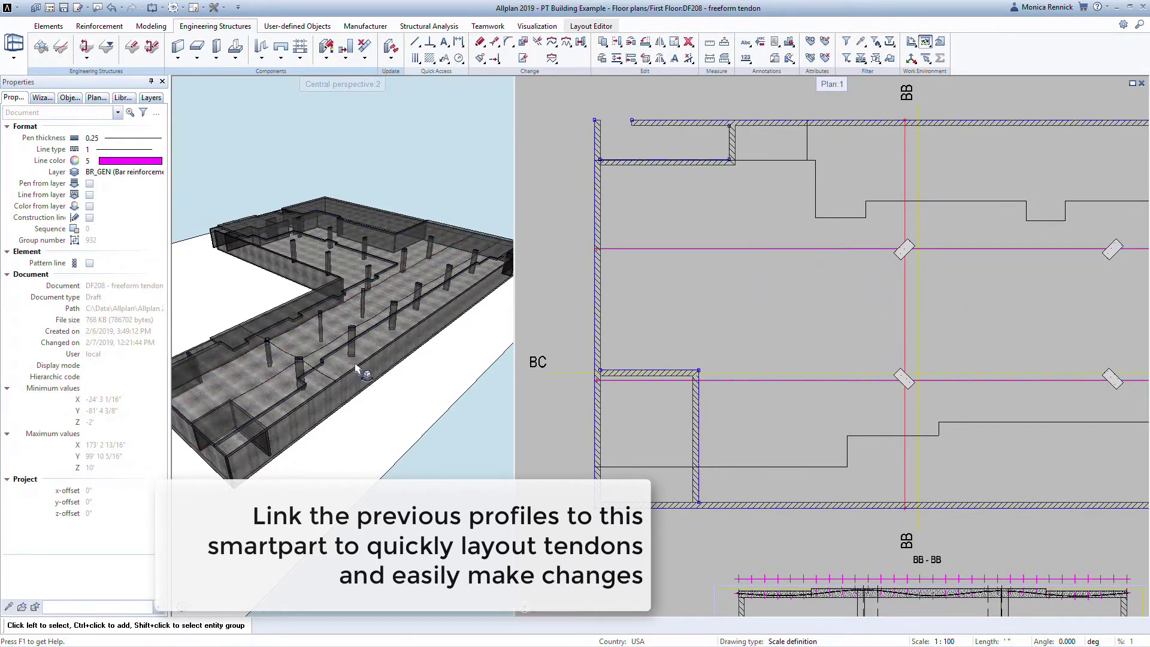
scroll(358, 370, "up", 5)
left_click_drag(514, 303, 821, 359)
scroll(584, 416, "up", 2)
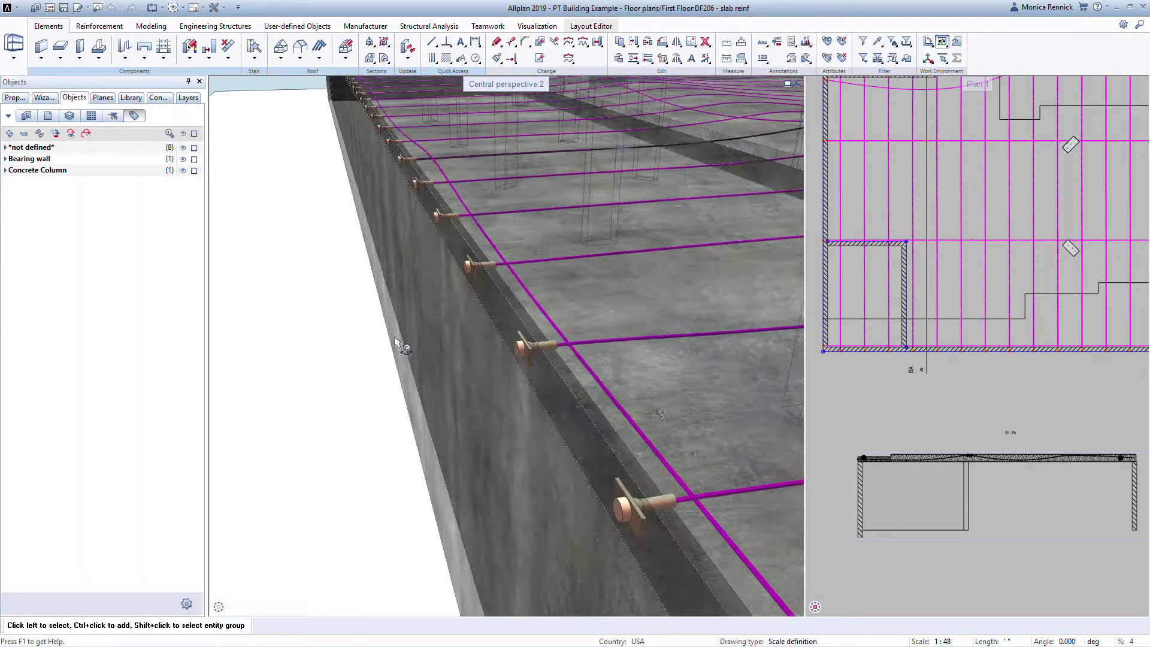
Orbit the 3D perspective to look along the slab edge and its tendon anchors.
middle_click_drag(396, 345, 482, 208)
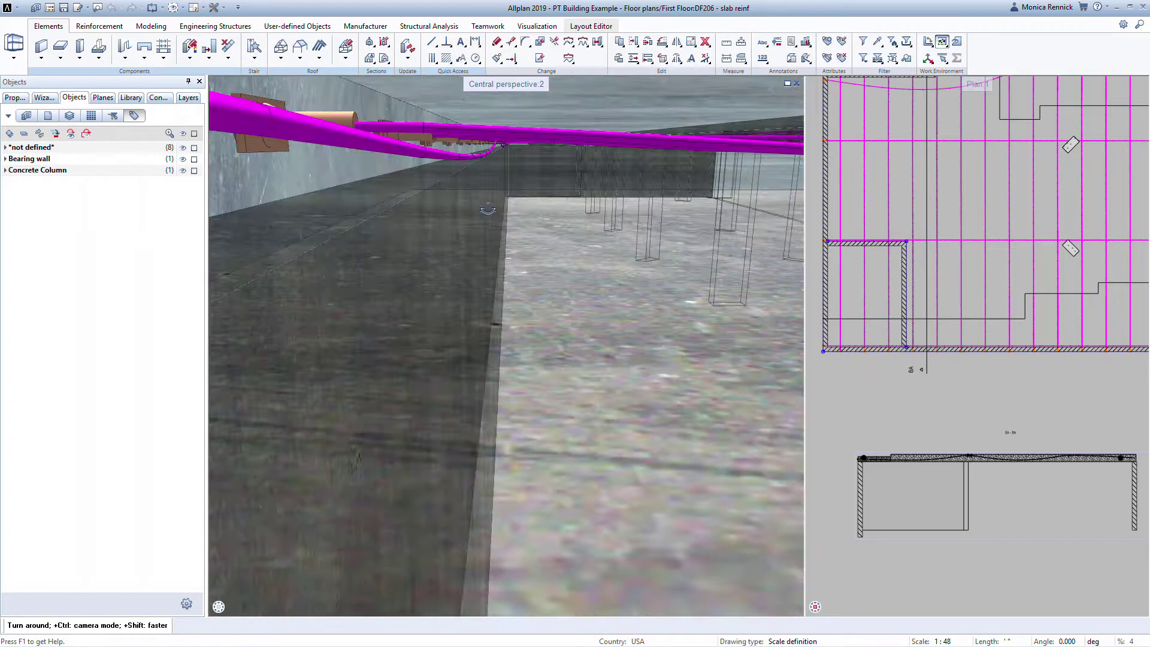
left_click_drag(483, 208, 511, 185)
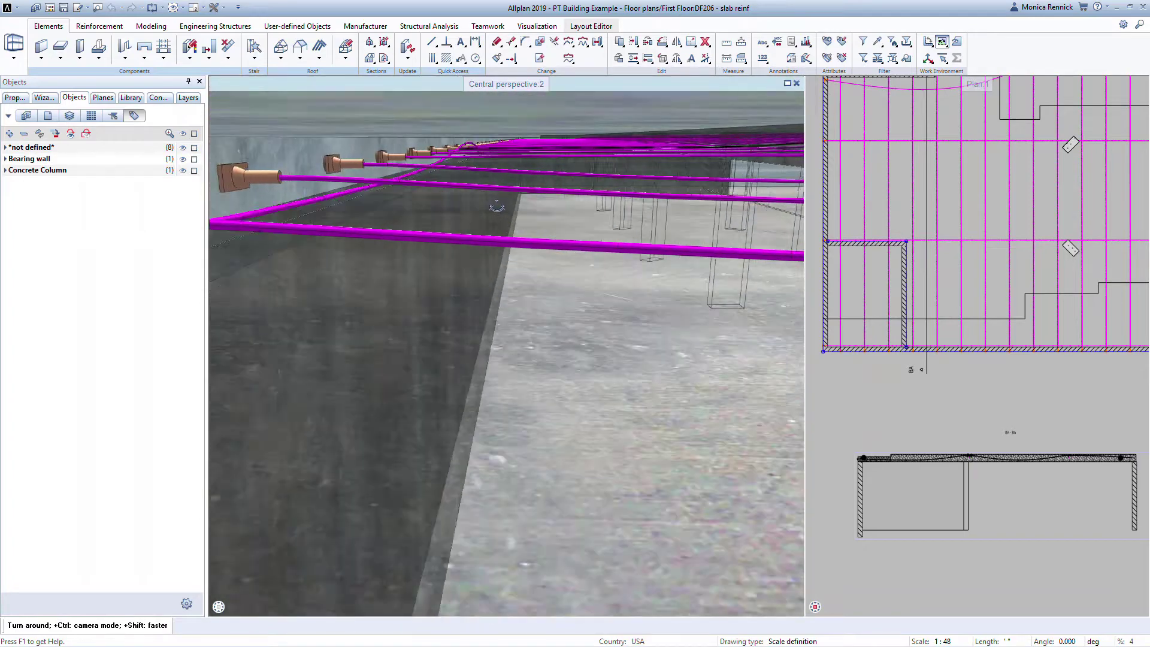
middle_click_drag(511, 185, 438, 287)
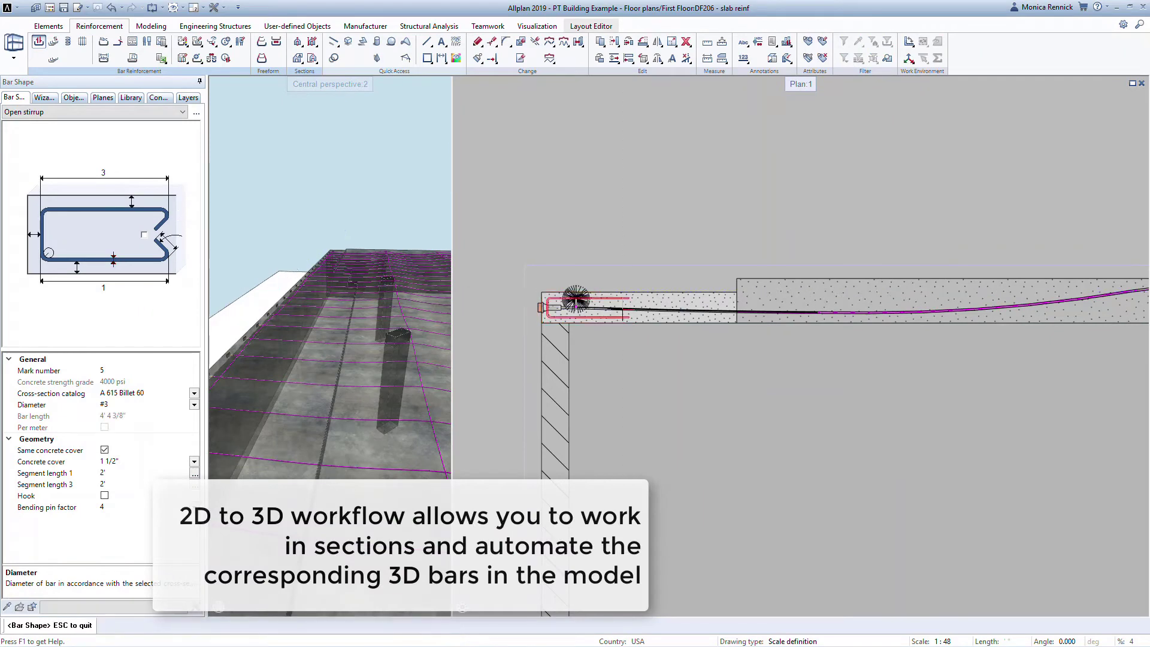
Place 44 #3 open stirrups linearly along the slab edge at 3' 6" spacing.
left_click(194, 404)
left_click(596, 256)
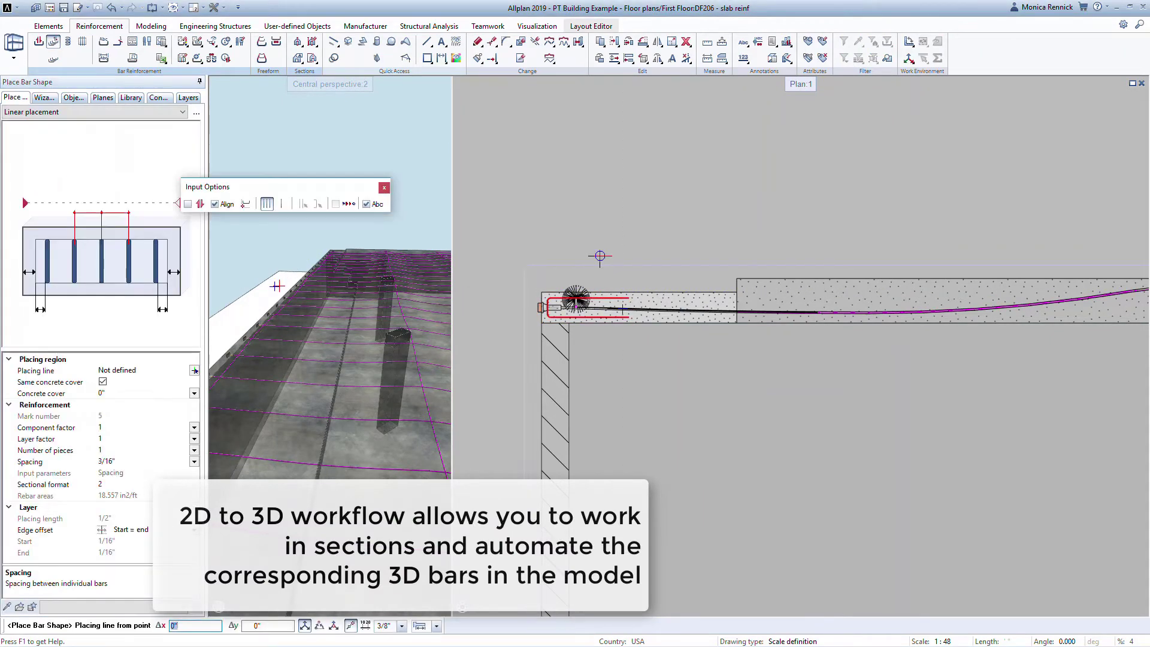
left_click(608, 251)
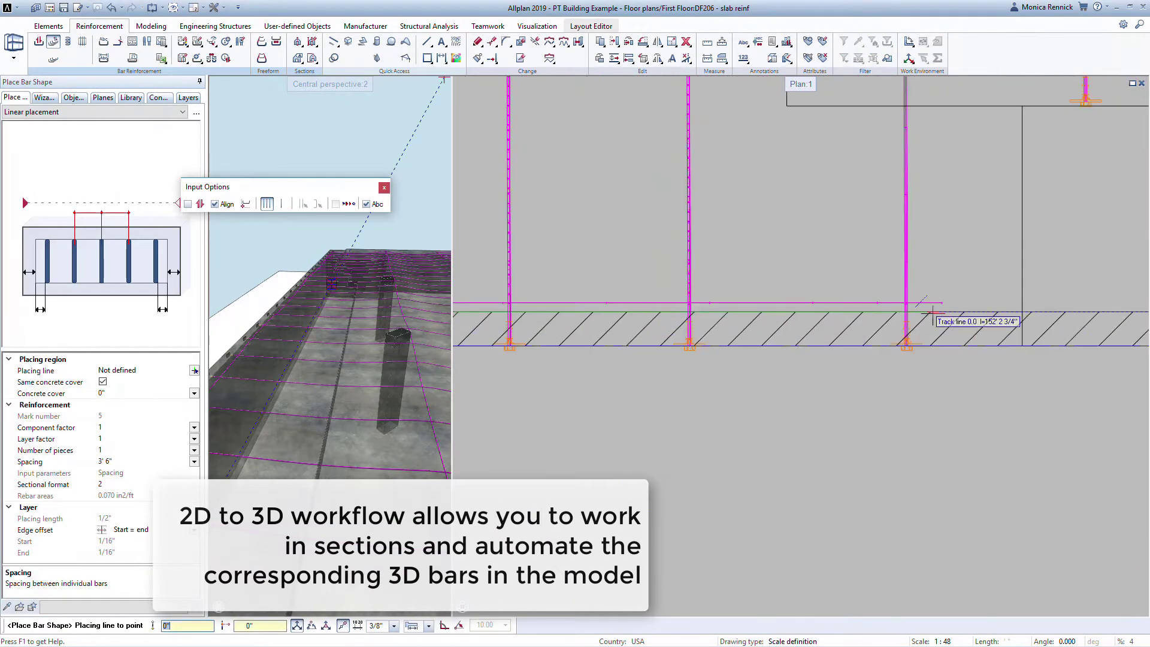
left_click(930, 312)
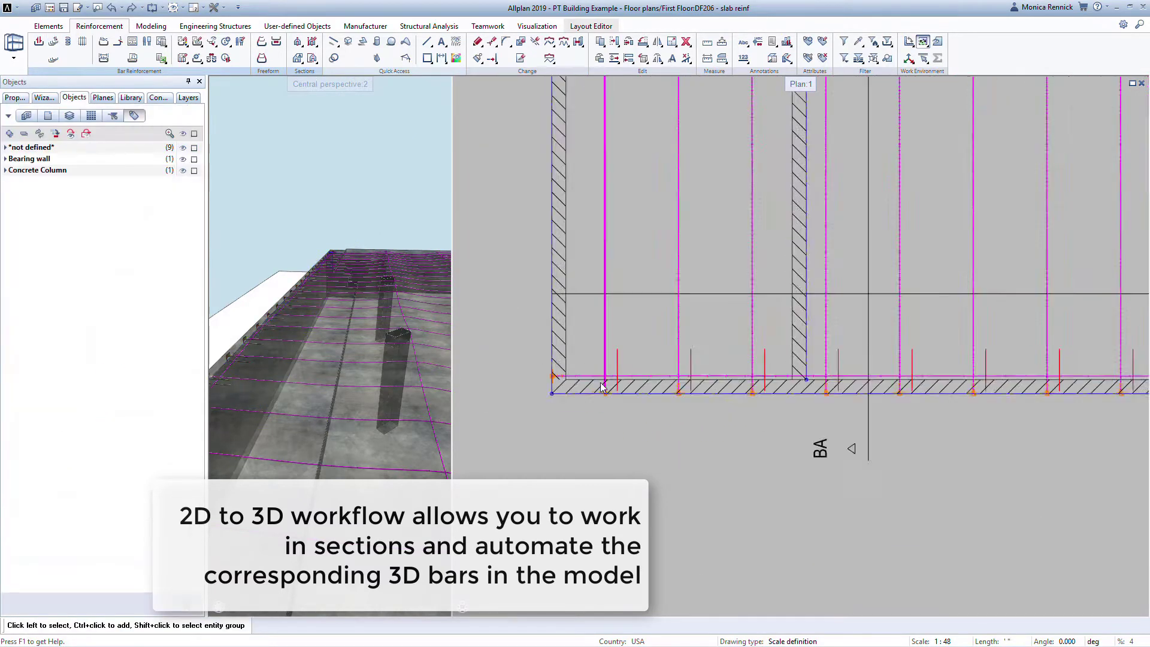
scroll(659, 395, "down", 5)
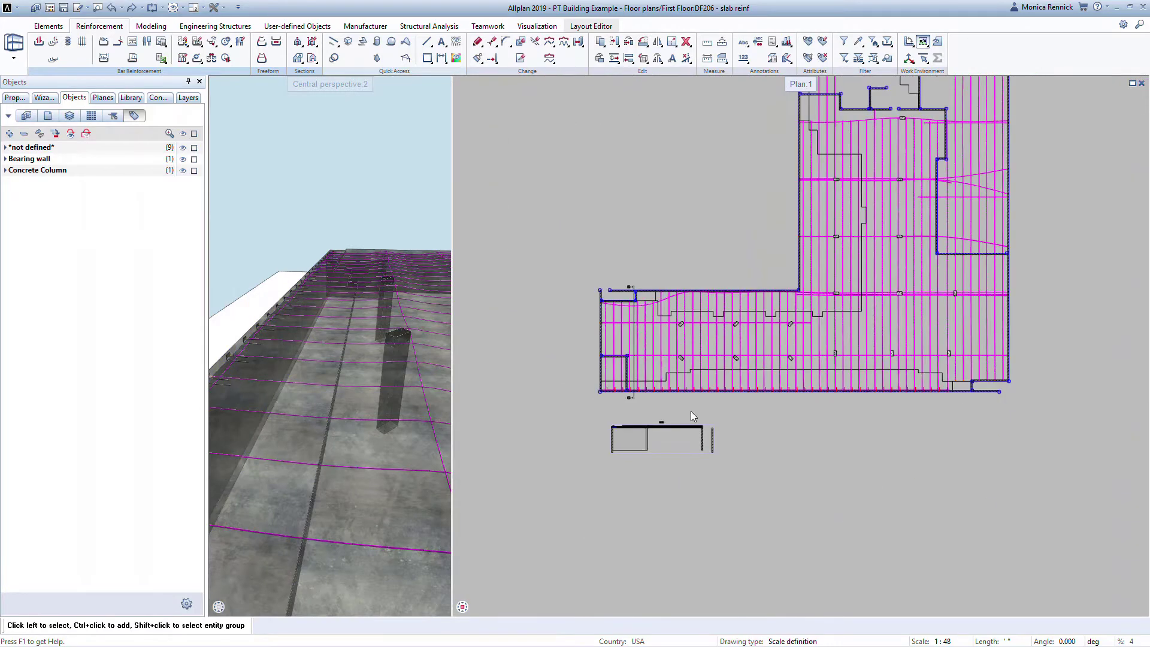
left_click(862, 47)
Select the mark 5 edge stirrups and copy them alongside the originals.
left_click(917, 54)
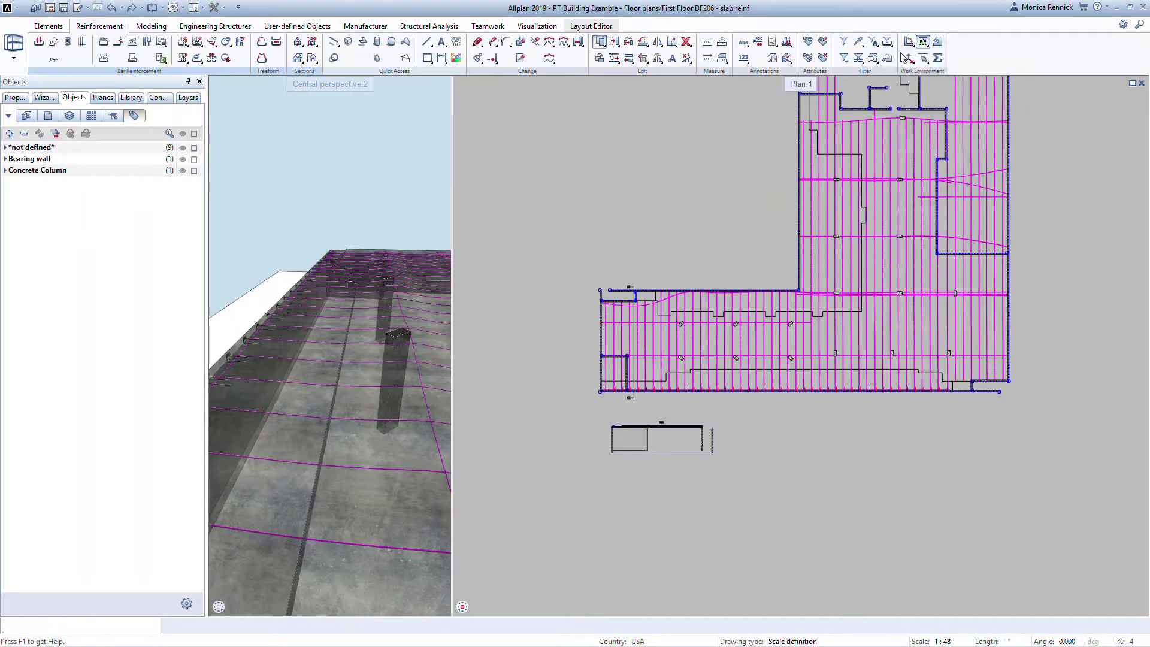
left_click(859, 122)
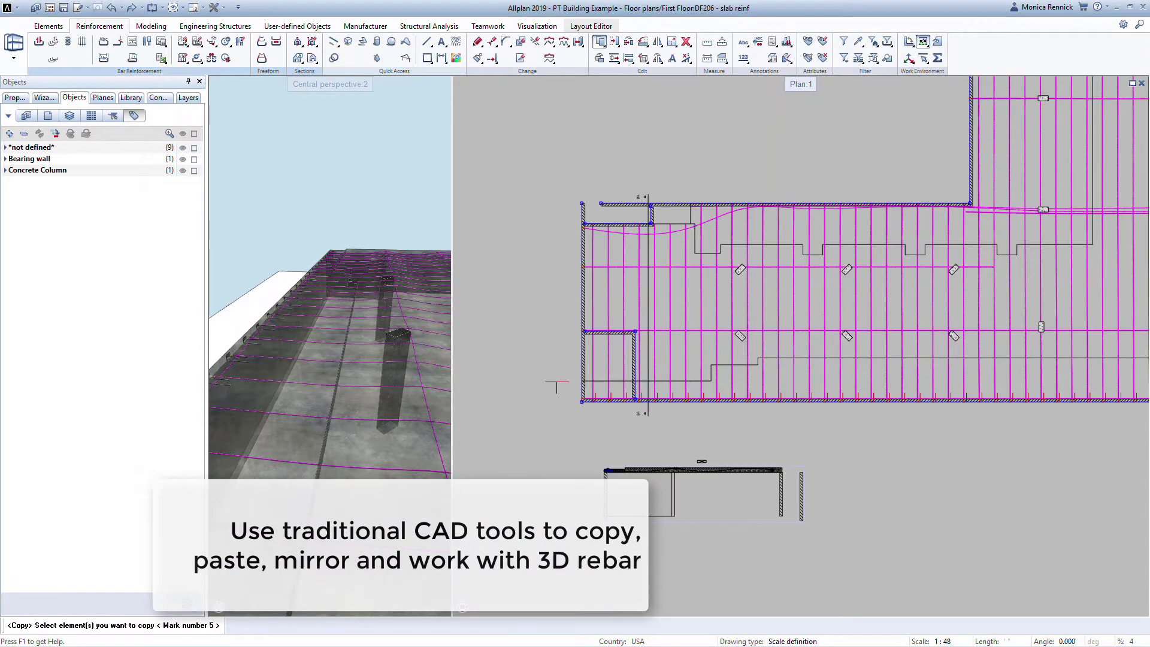
key("Escape")
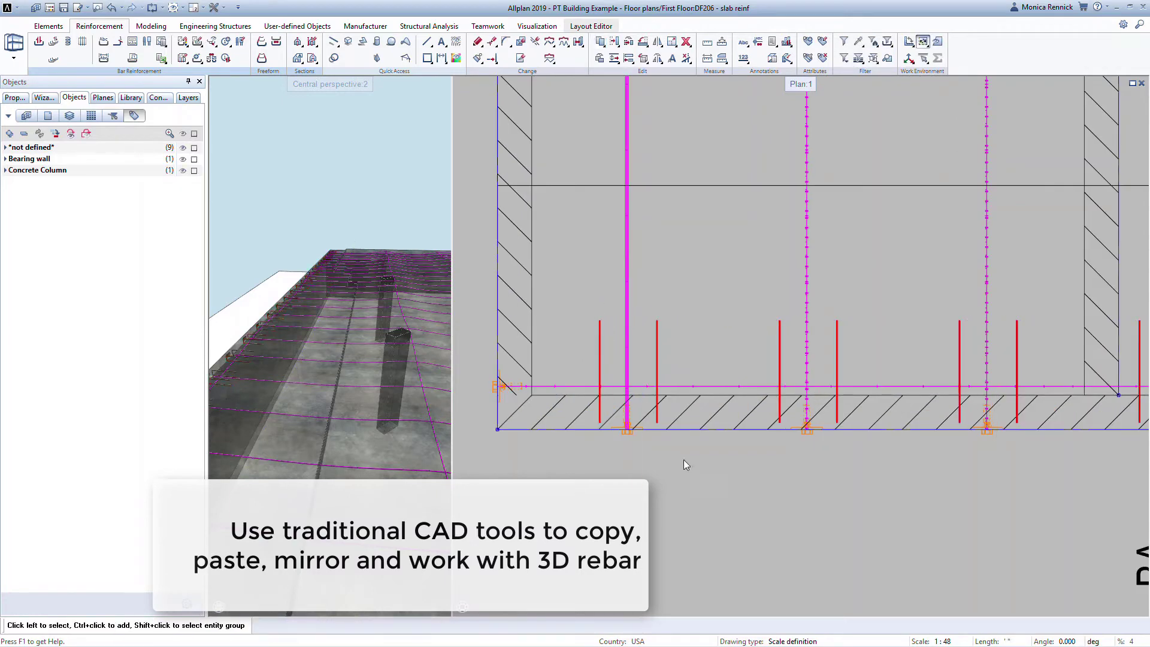
mouse_move(324, 422)
left_mouse_down()
mouse_move(324, 380)
mouse_move(166, 353)
left_mouse_up()
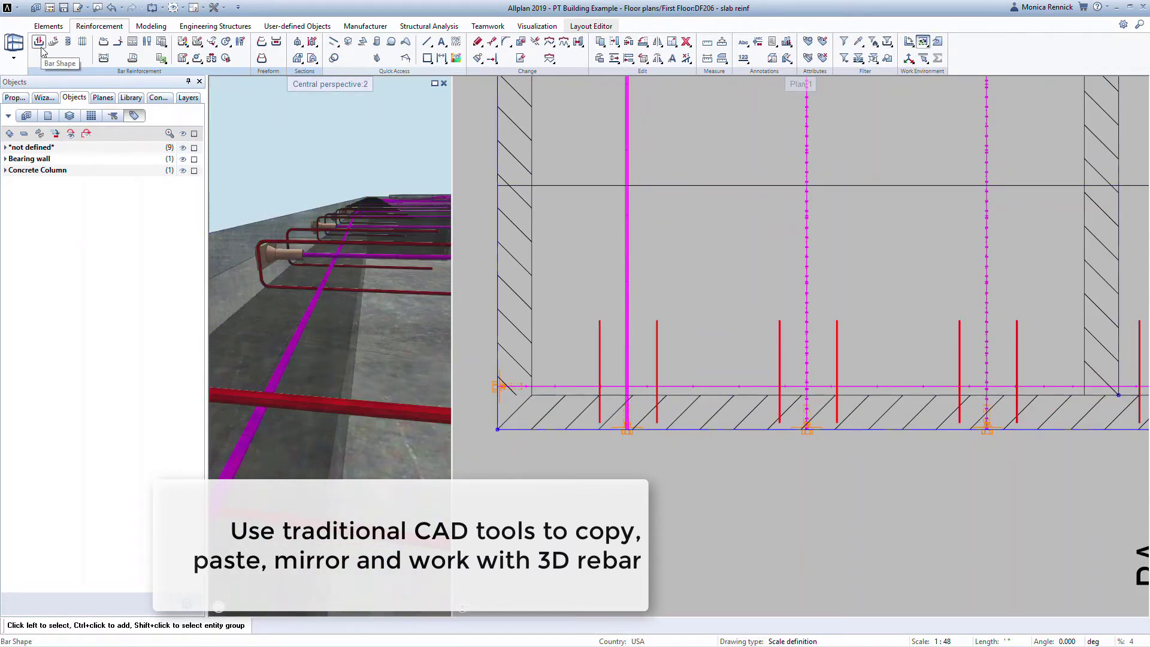
Start secondary area reinforcement in the slab section with 2 1/2" bottom cover along the edge.
left_click(79, 43)
left_click(200, 118)
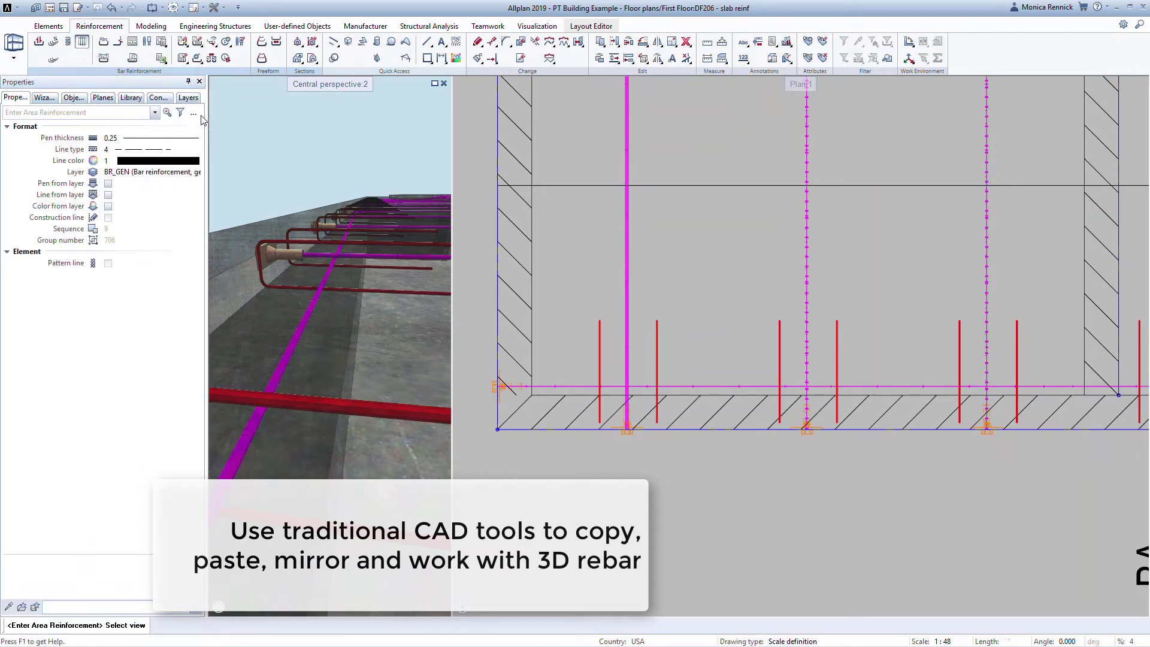
left_click(482, 189)
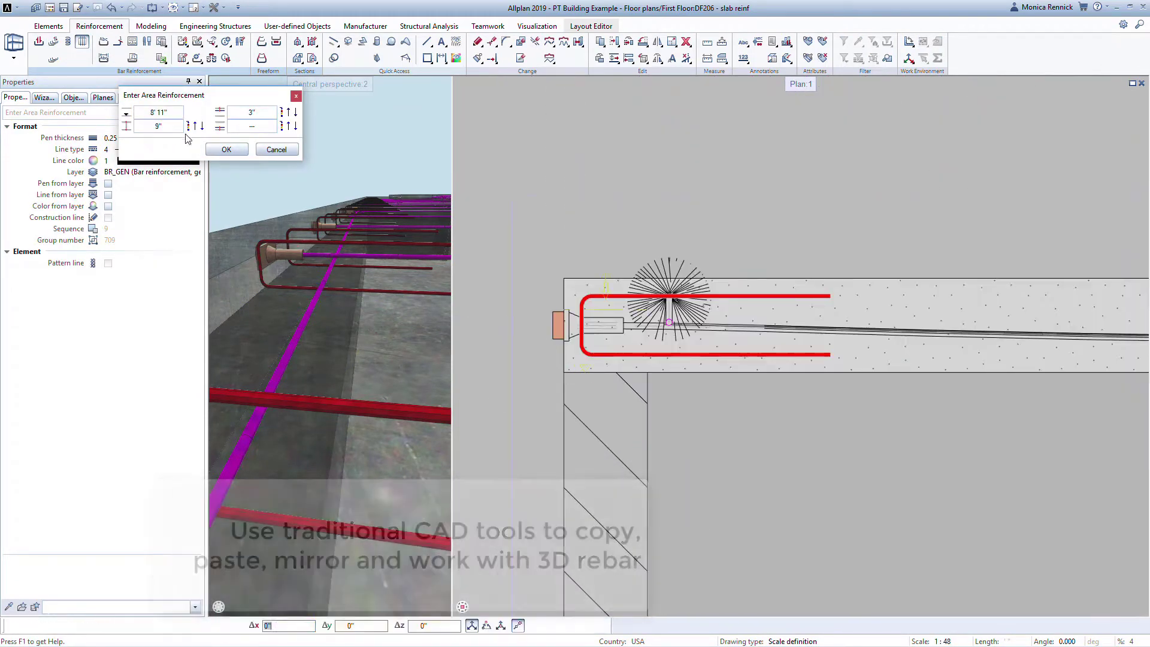
left_click(268, 129)
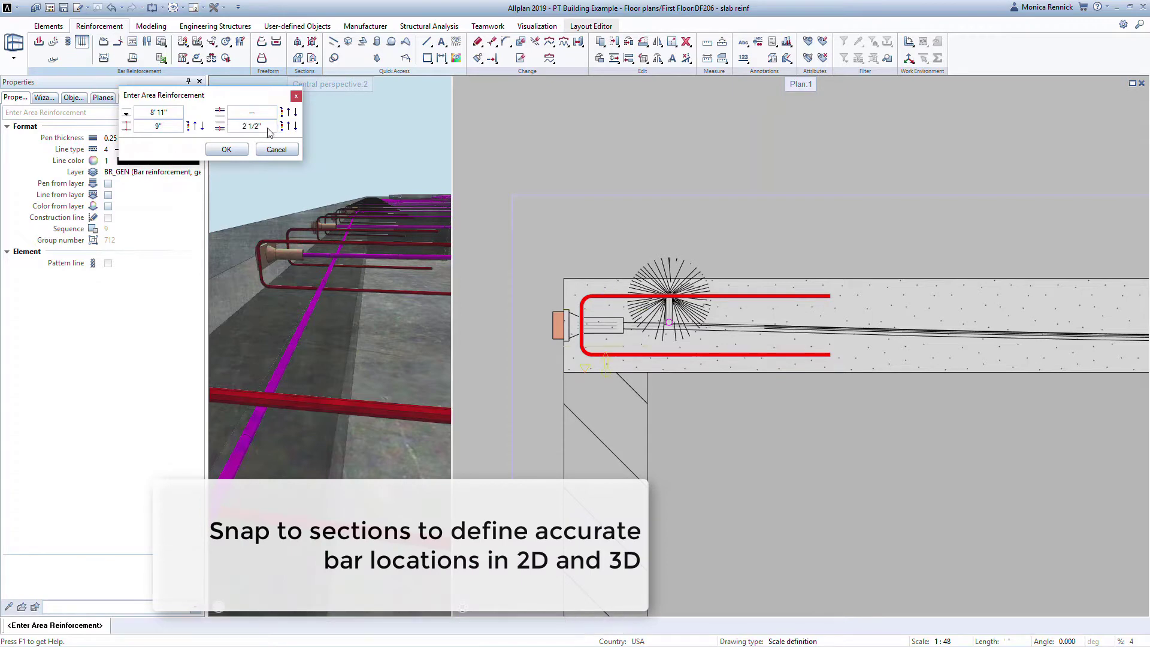
left_click(226, 150)
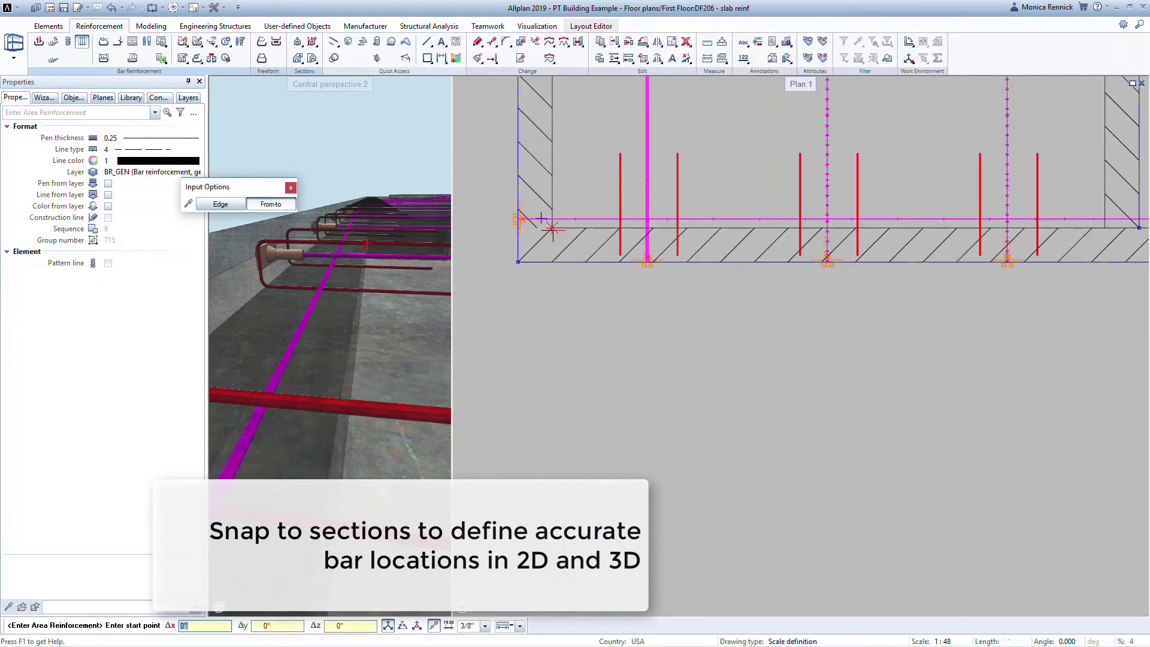
left_click(553, 228)
left_click(860, 287)
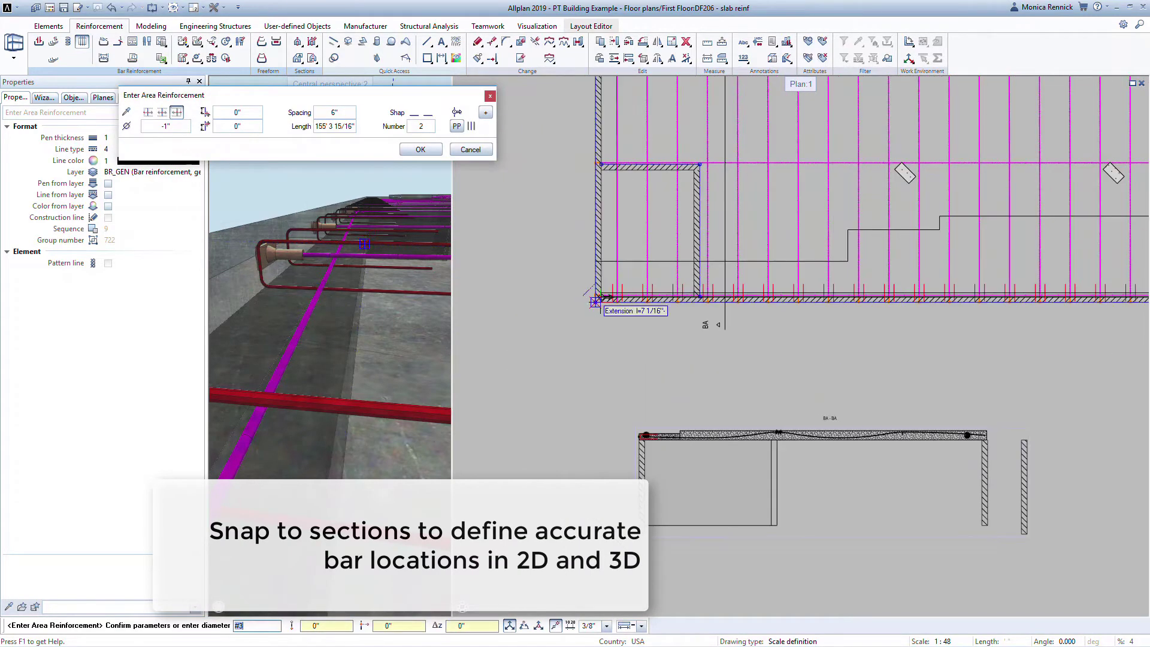
mouse_move(861, 288)
middle_mouse_down()
mouse_move(625, 168)
mouse_move(624, 308)
middle_mouse_up()
scroll(625, 168, "up", 4)
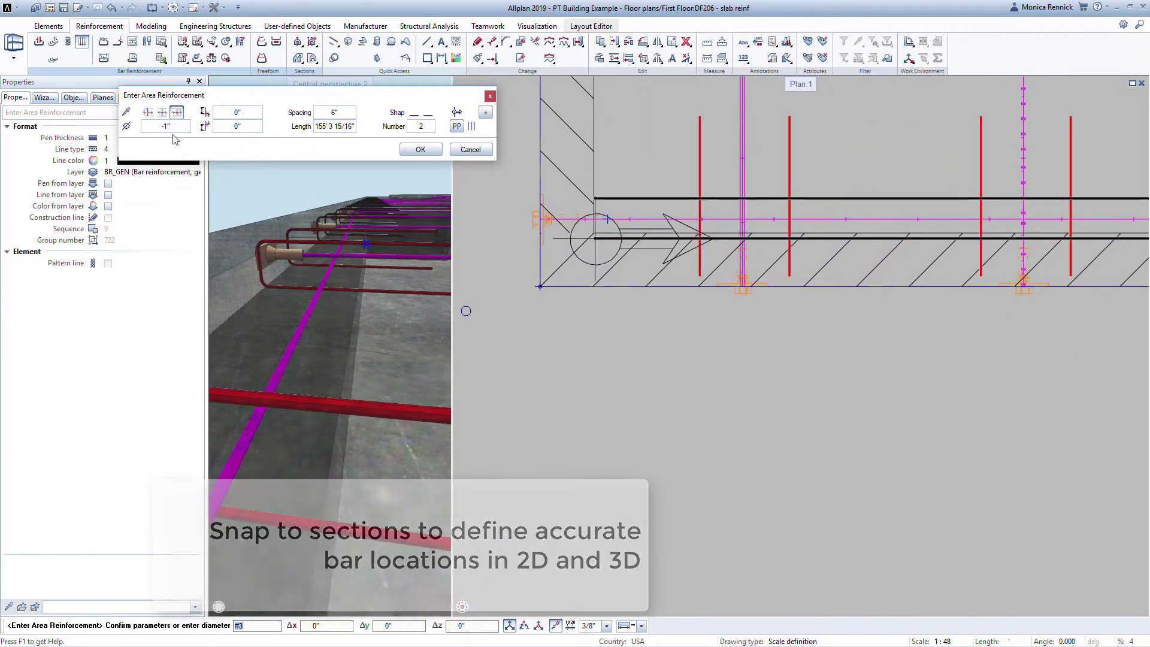
Place two #3 edge bars at 6" spacing with a -1 1/2" offset.
left_click(177, 116)
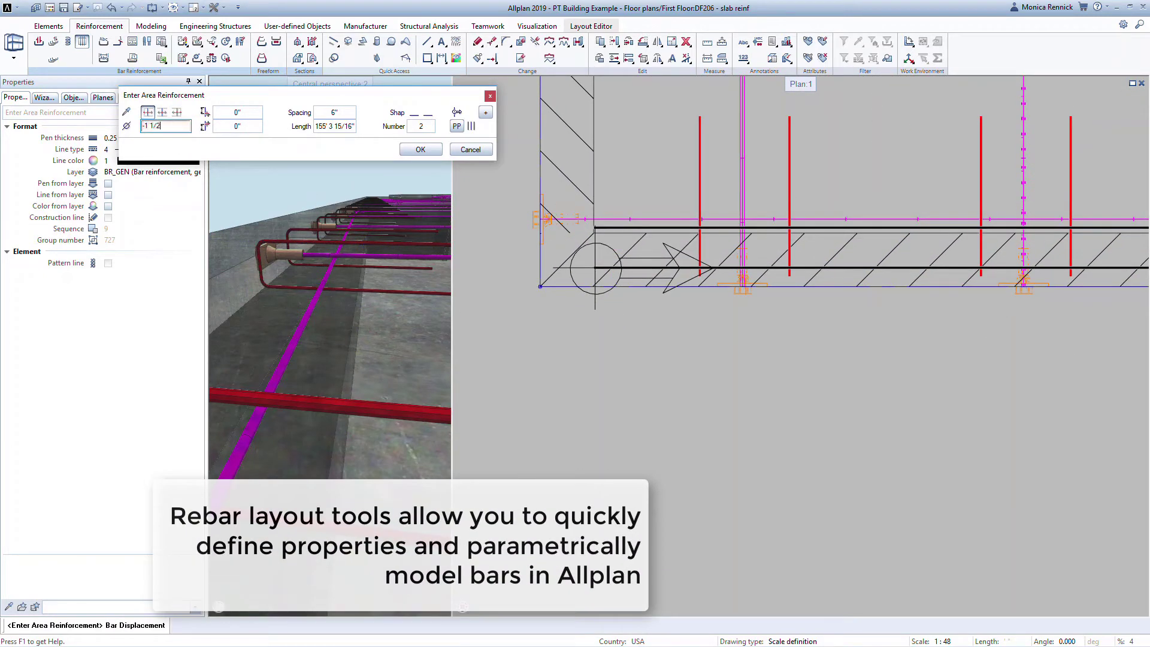
left_click(126, 126)
left_click(123, 151)
left_click(344, 112)
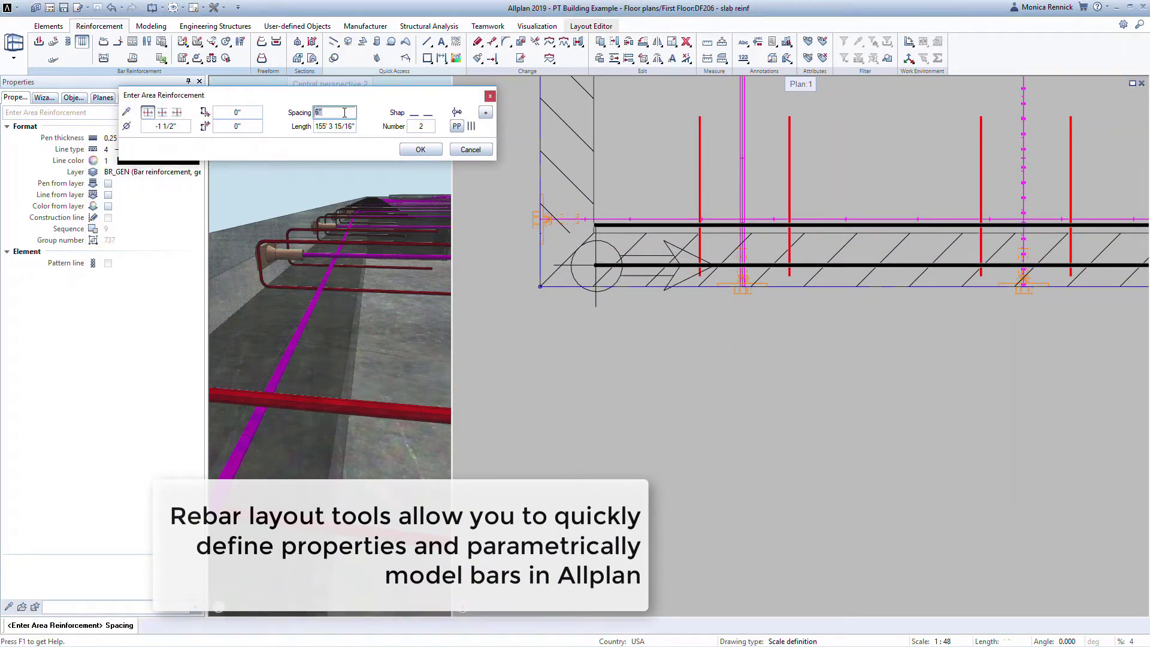
left_click(421, 150)
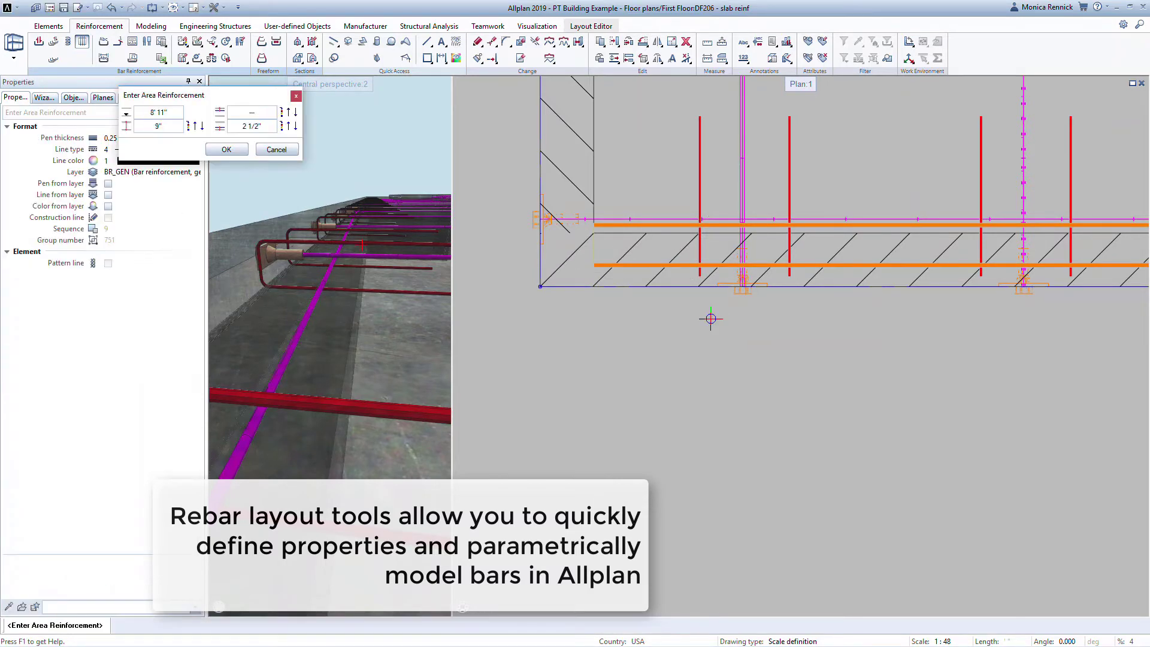
key("Escape")
left_click_drag(329, 359, 291, 419)
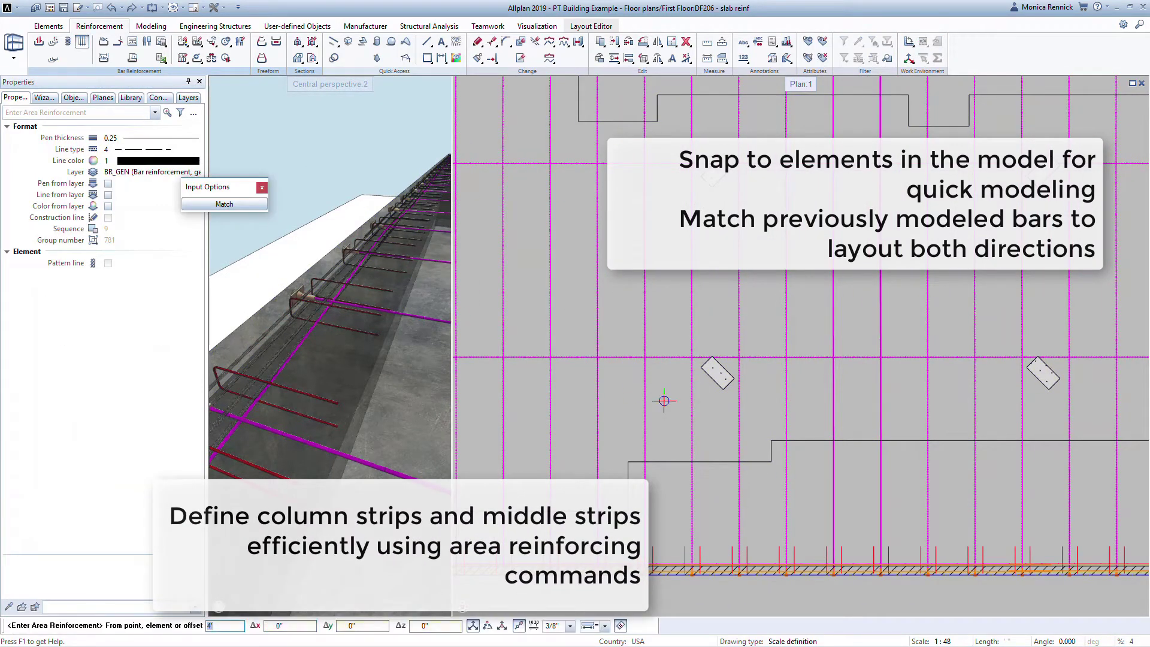
Match the diamond outline around the column and lay crossing bar layers at 45° and 135°.
left_click(716, 367)
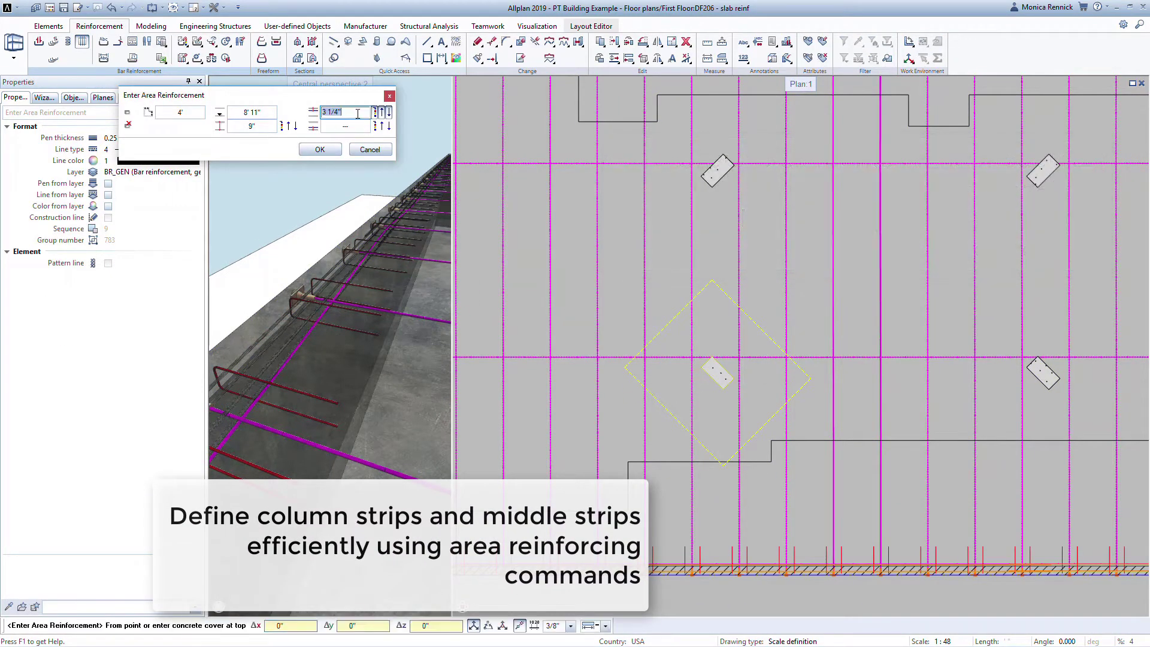
left_click(321, 150)
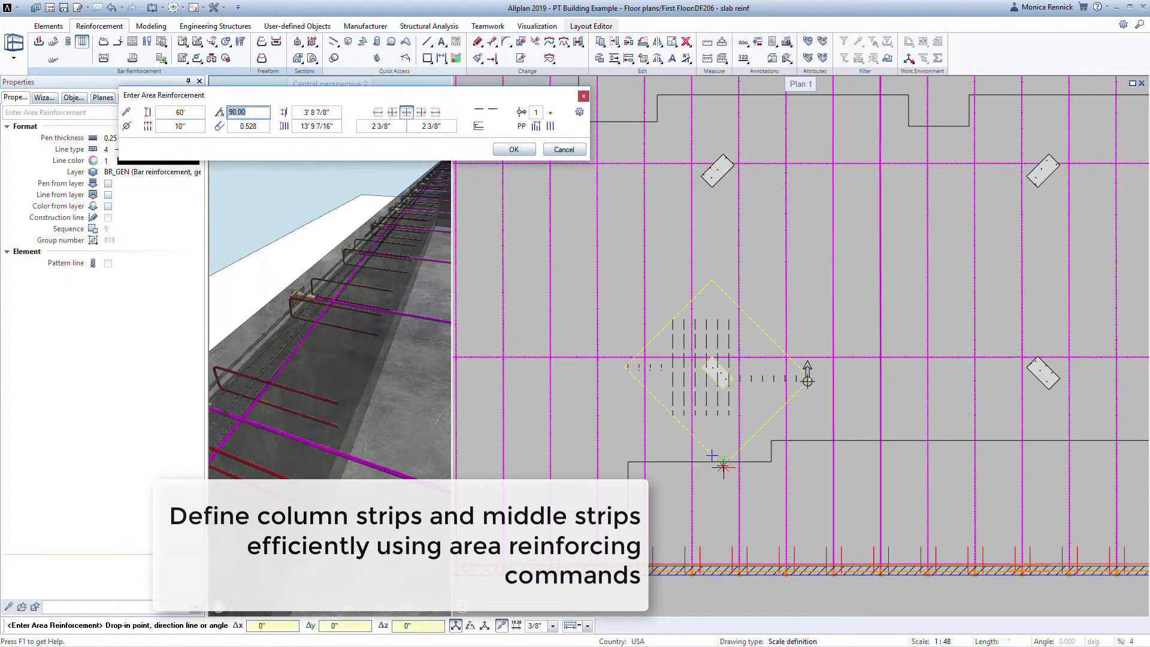
type("45")
key("Return")
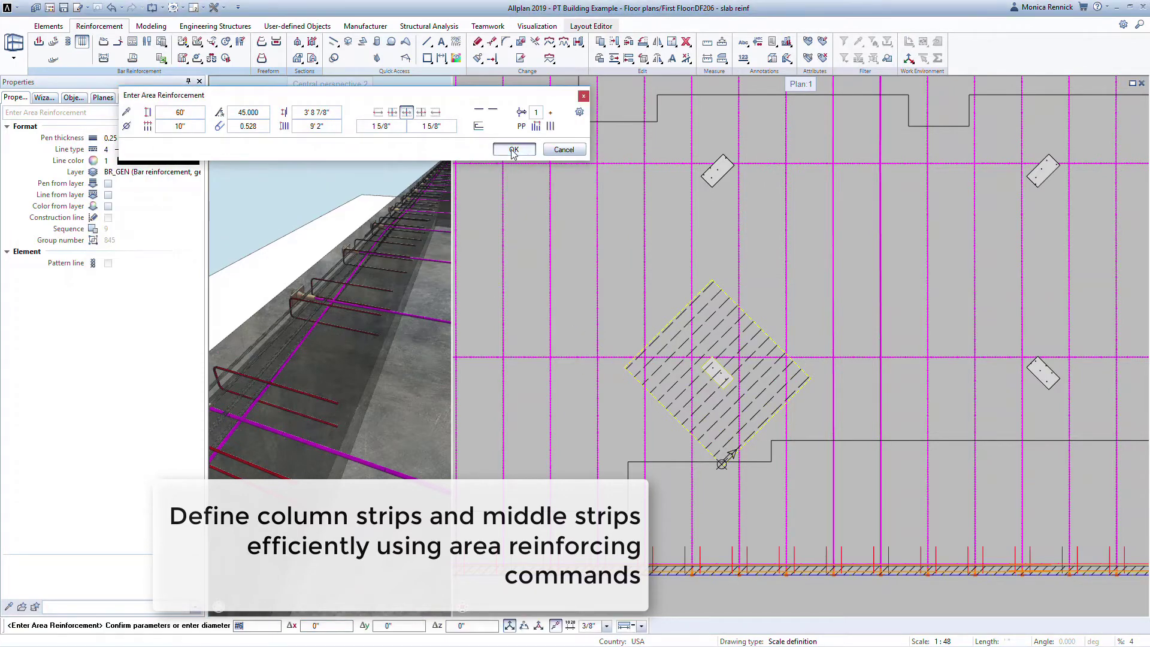
left_click(513, 150)
left_click(676, 376)
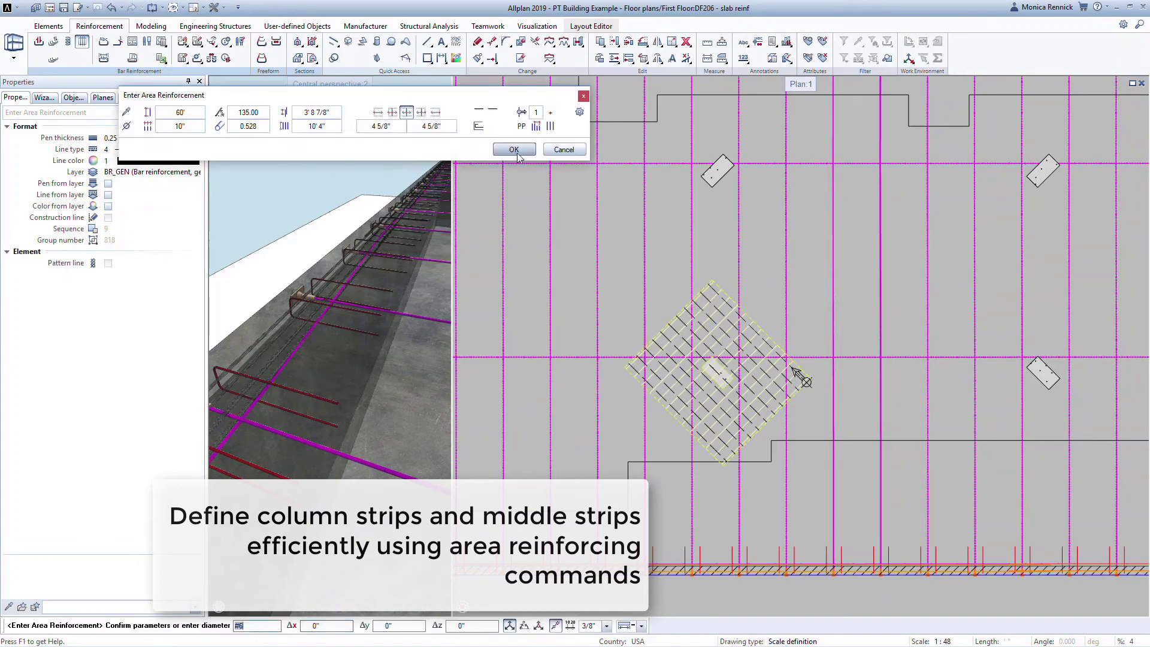
left_click(515, 150)
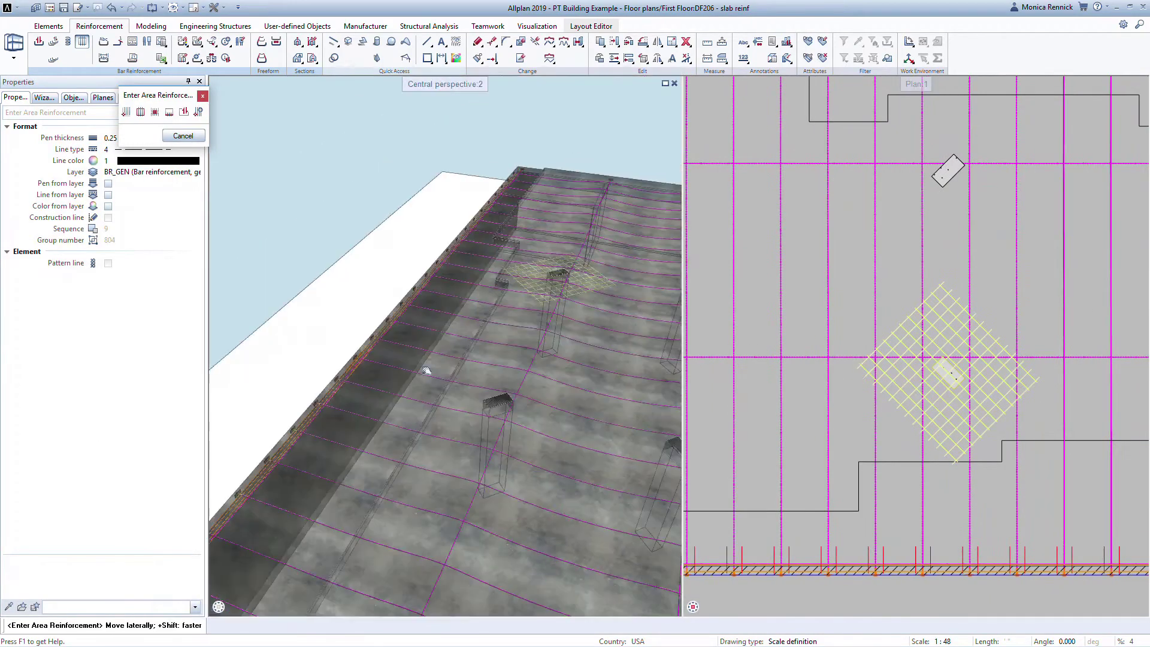
Tilt the 3D camera down into the slab to show the mats and tendons.
left_click_drag(426, 371, 531, 360)
left_click(319, 611)
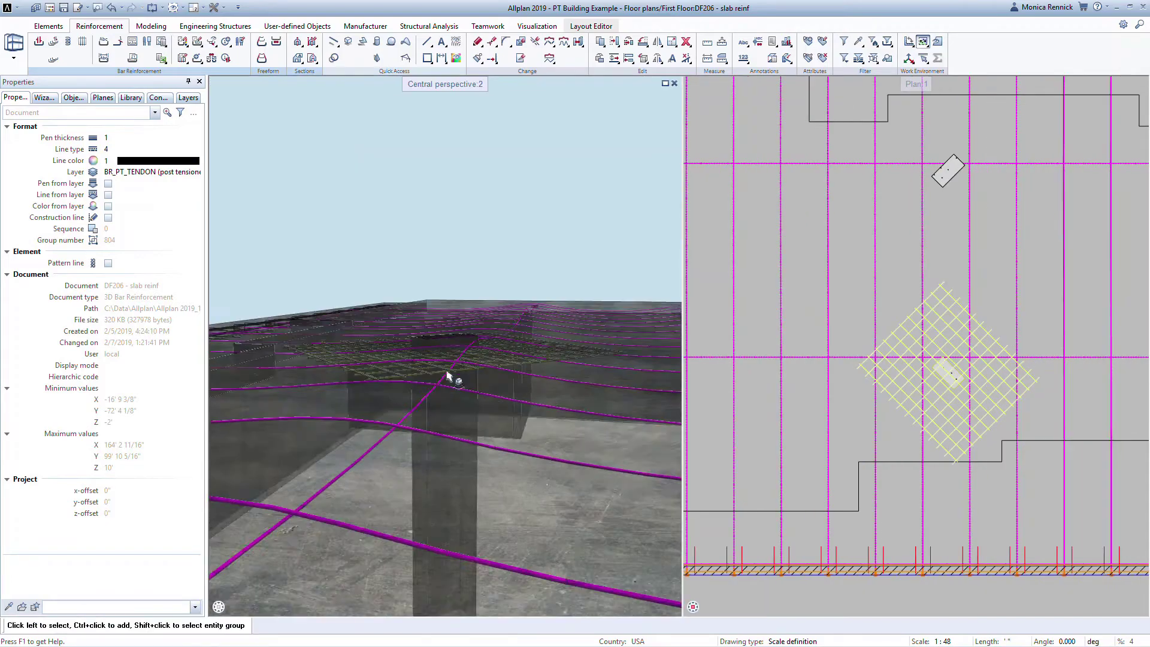
mouse_move(452, 380)
left_mouse_down()
mouse_move(444, 428)
mouse_move(356, 372)
left_mouse_up()
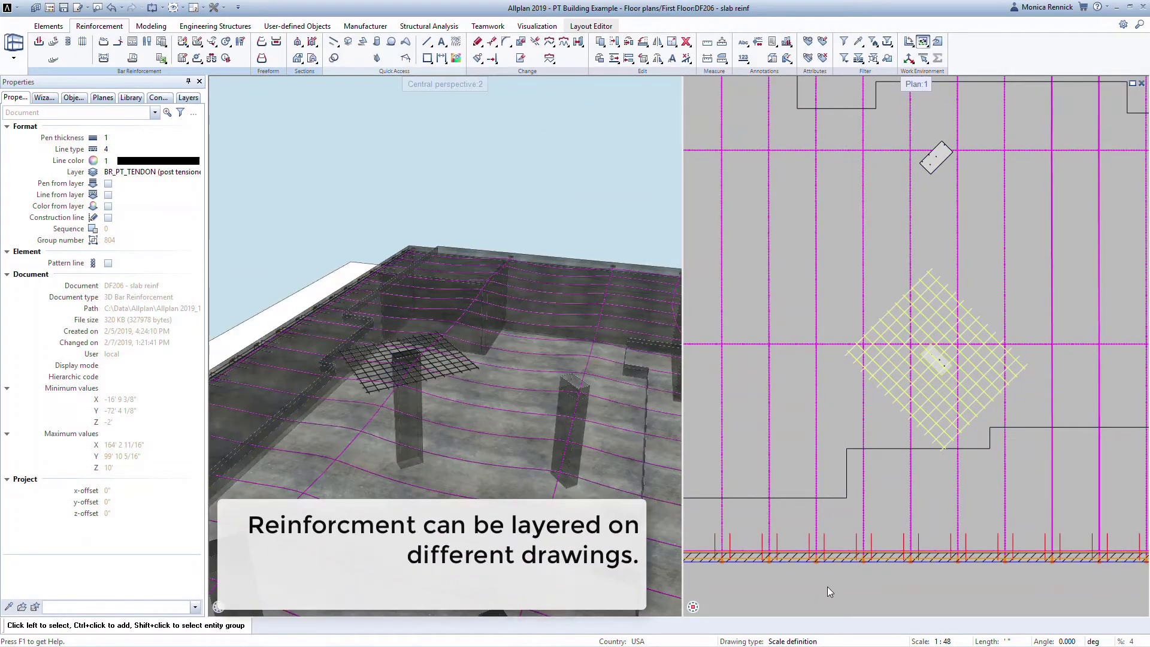
Load the column drawing through the project-specific drawing structure so the column cages appear.
key("ctrl+o")
left_click(1042, 534)
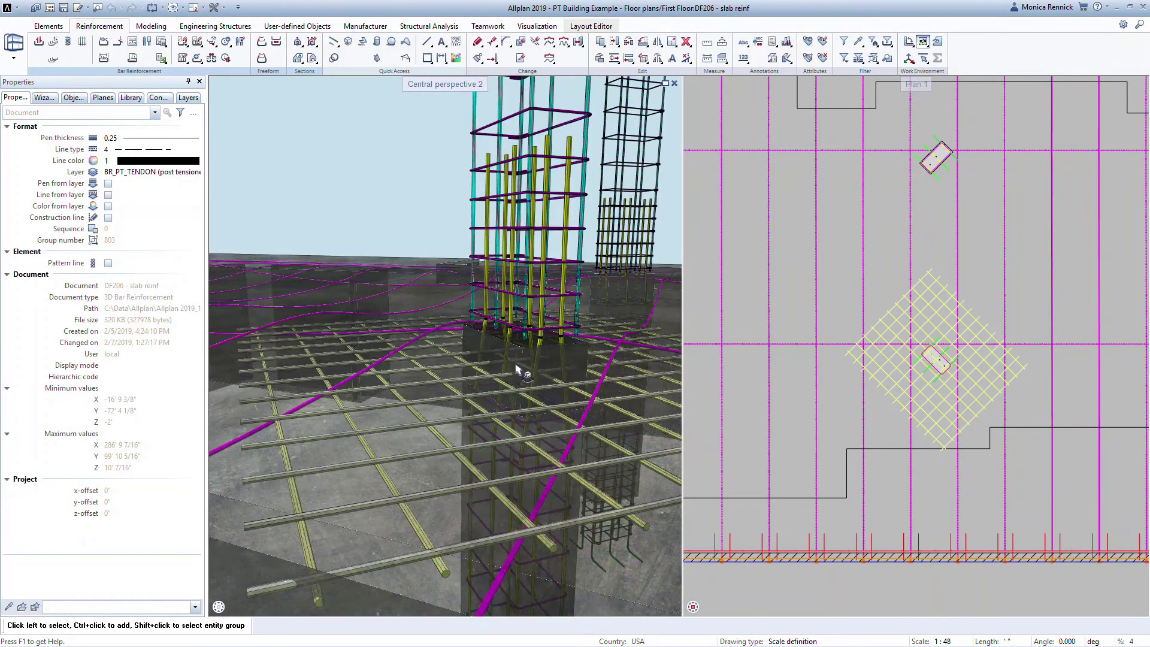
scroll(587, 394, "down", 10)
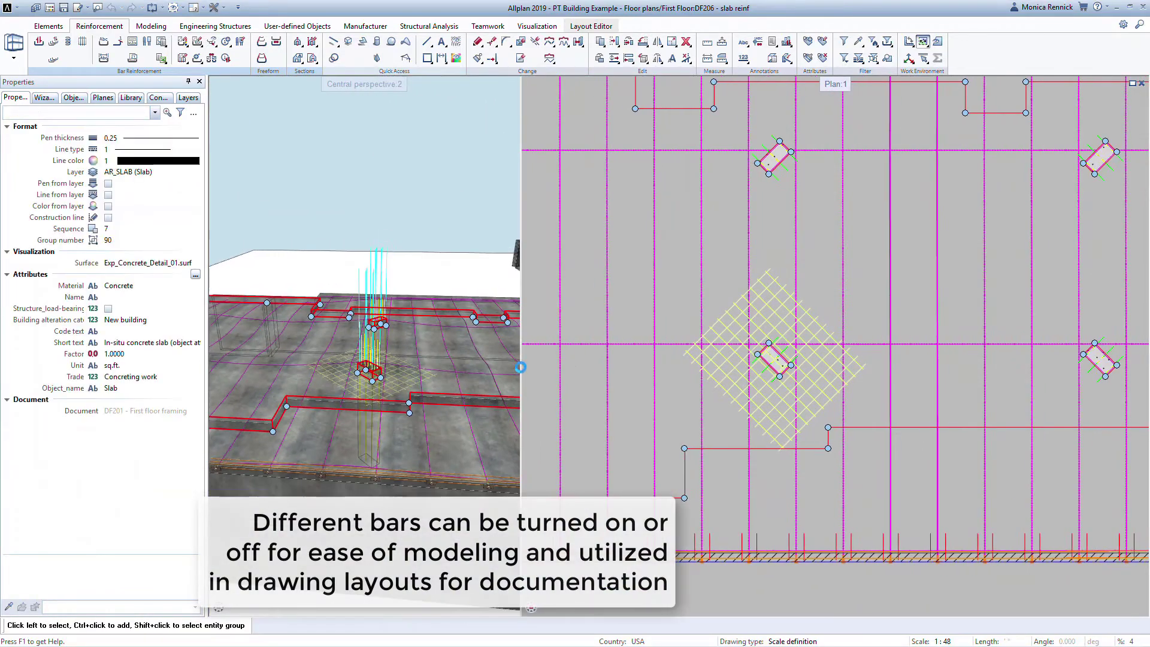
Open the library's tendon folder and switch to a 3-viewport layout with an elevation.
left_click(75, 98)
left_click(130, 97)
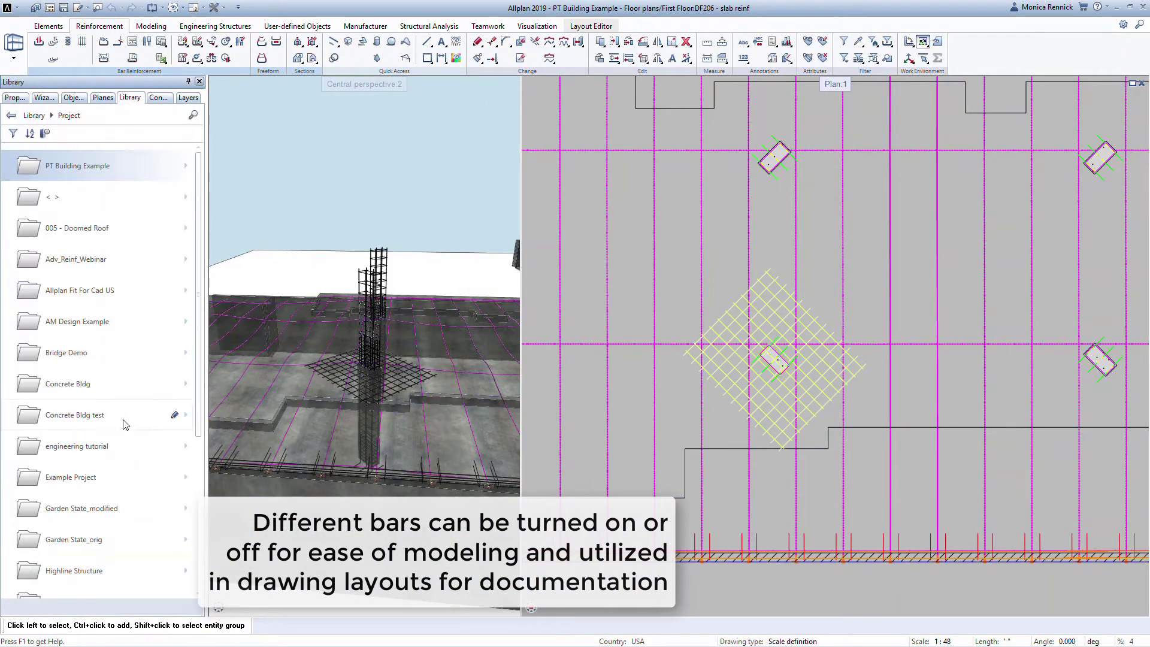
scroll(102, 359, "down", 2)
left_click(42, 386)
left_click(204, 7)
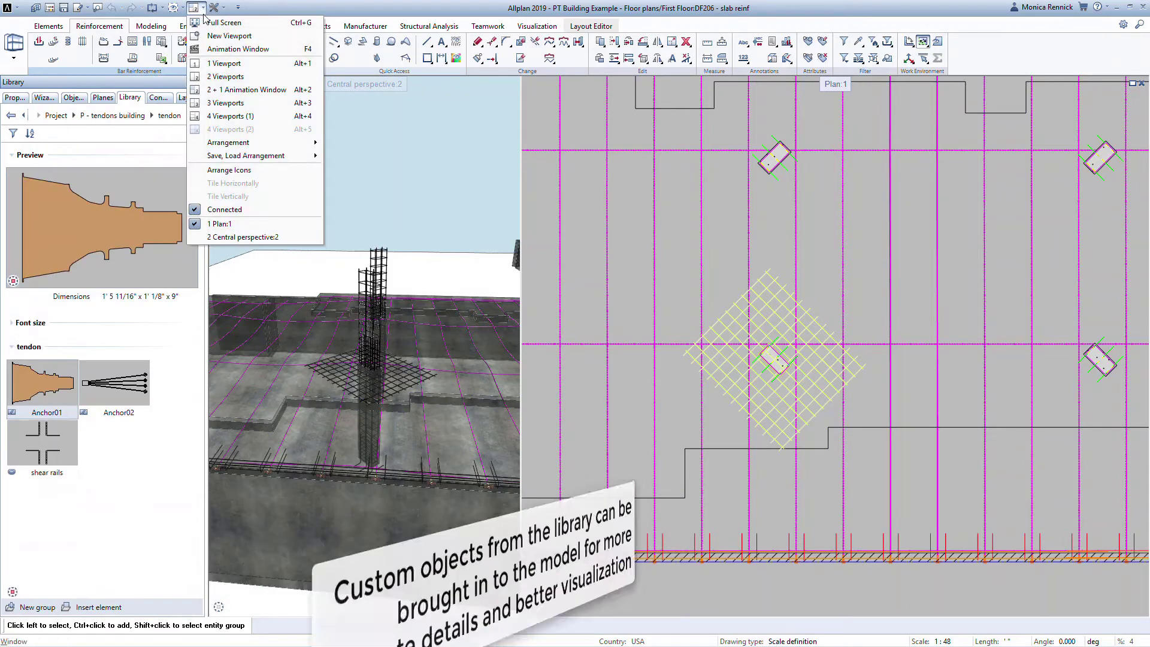
left_click(227, 96)
Place the shear rails object at the column using a fixed Z elevation snap.
double_click(54, 449)
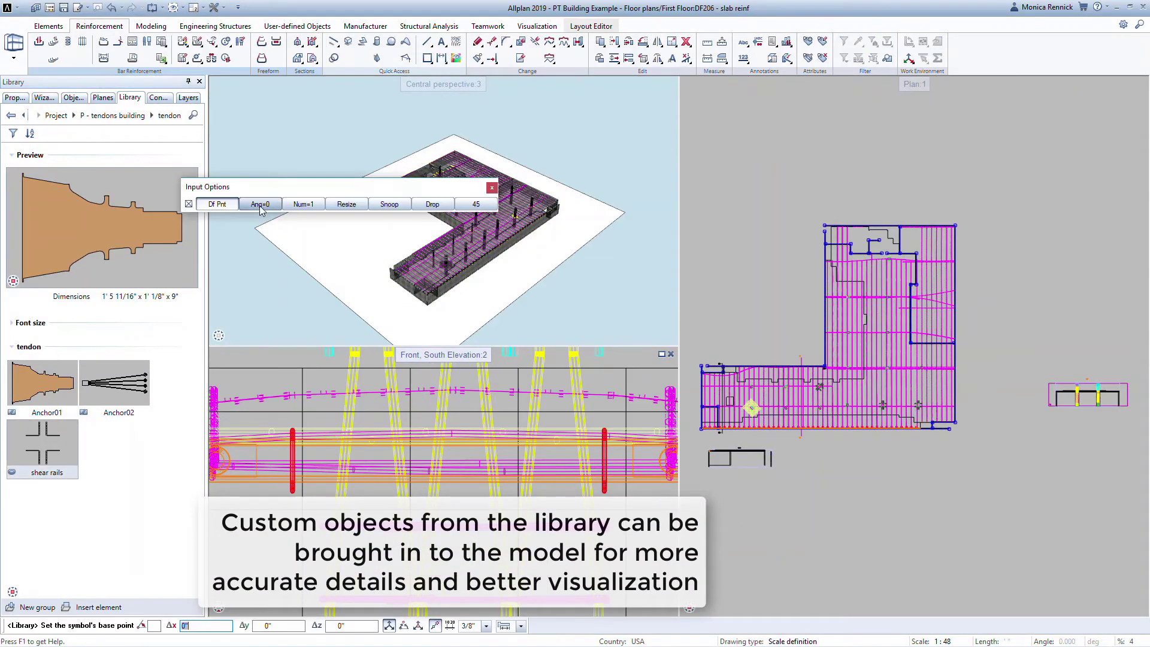
right_click(420, 245)
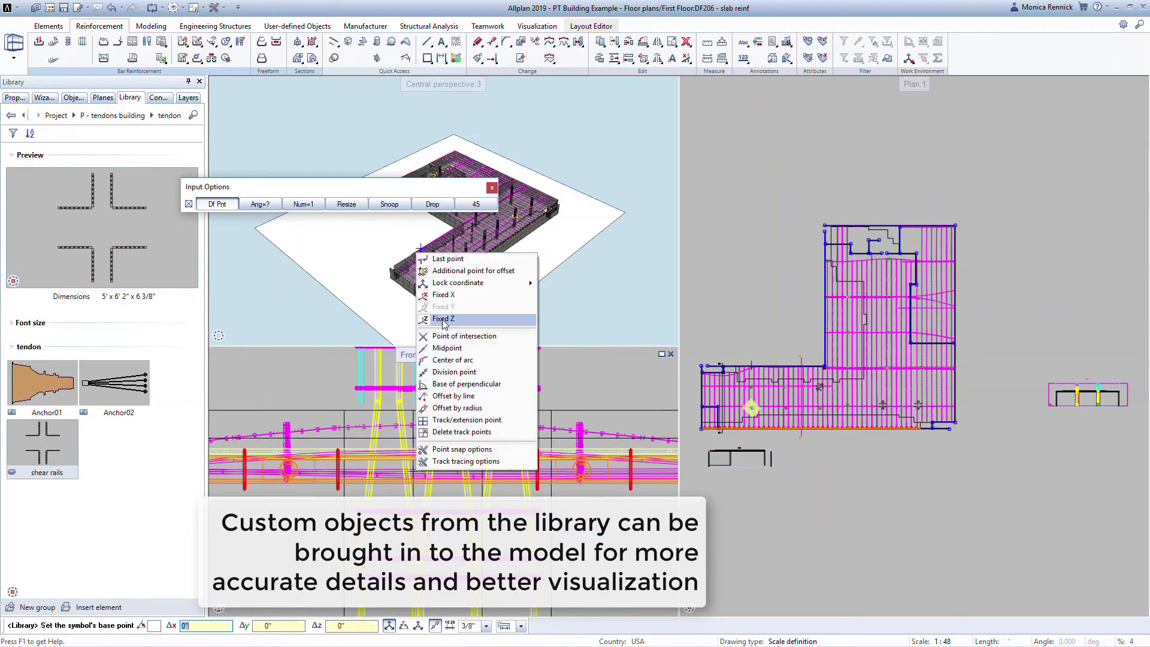
left_click(443, 291)
scroll(751, 407, "up", 5)
left_click(807, 290)
left_click(848, 356)
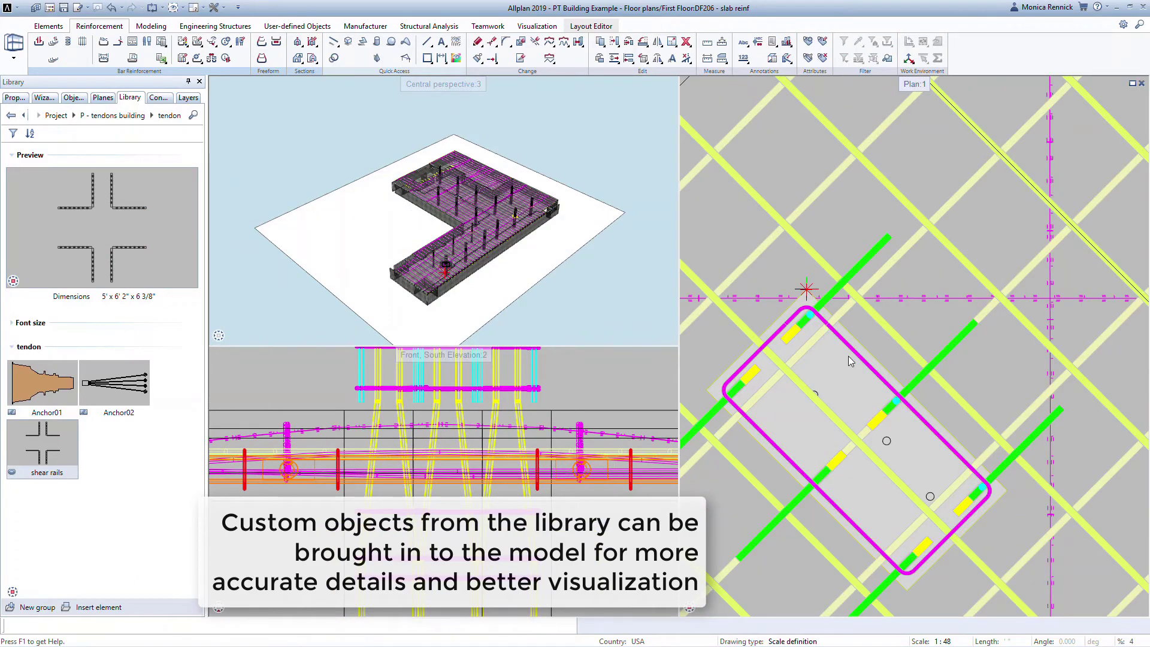
scroll(849, 355, "down", 4)
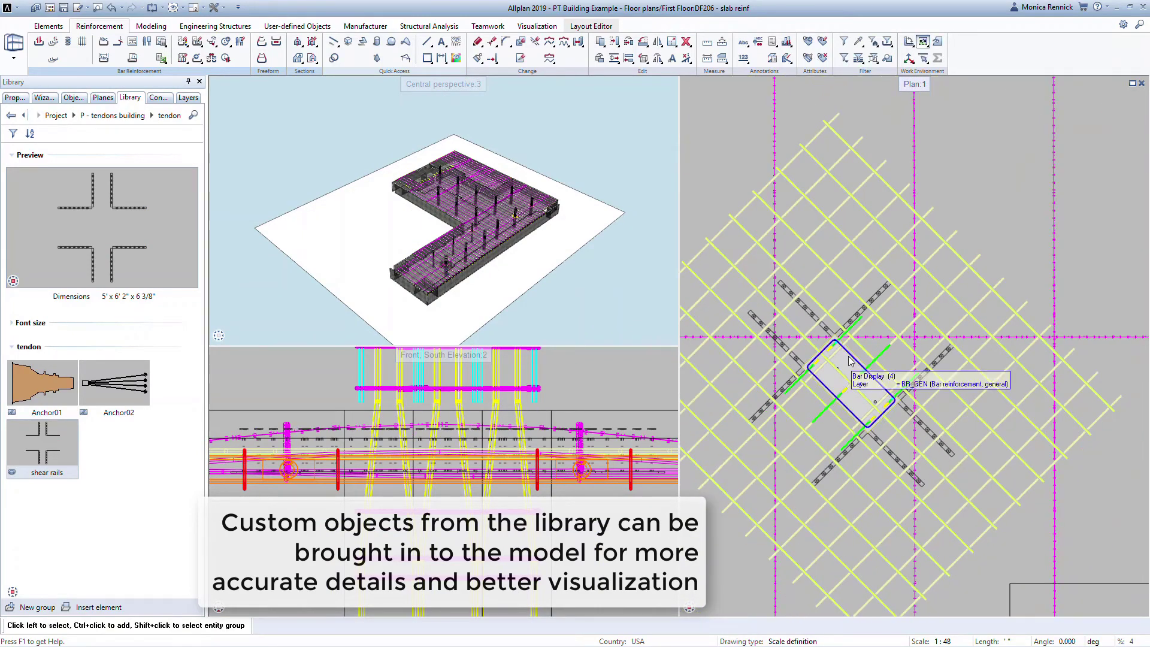